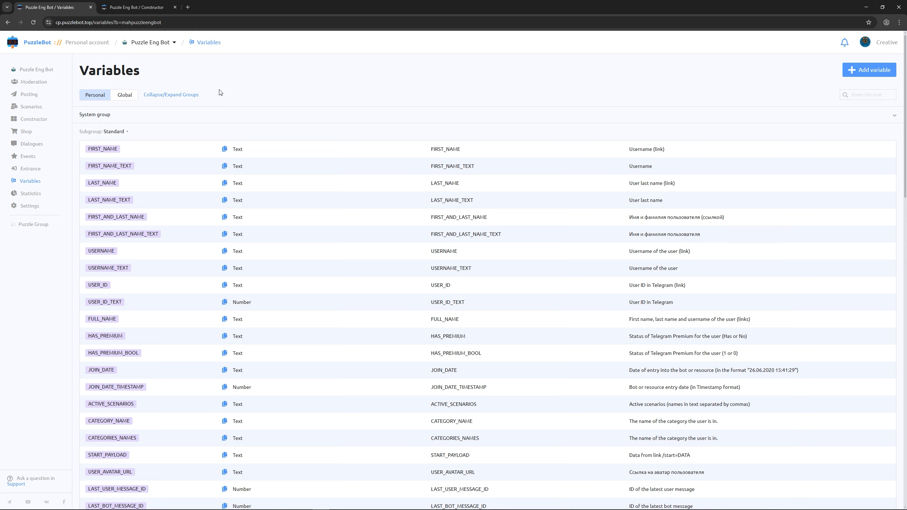
# Step: In the Constructor, add a Text action to the Mini-app block and insert the FIRST_NAME variable in its text
pyautogui.click(151, 10)
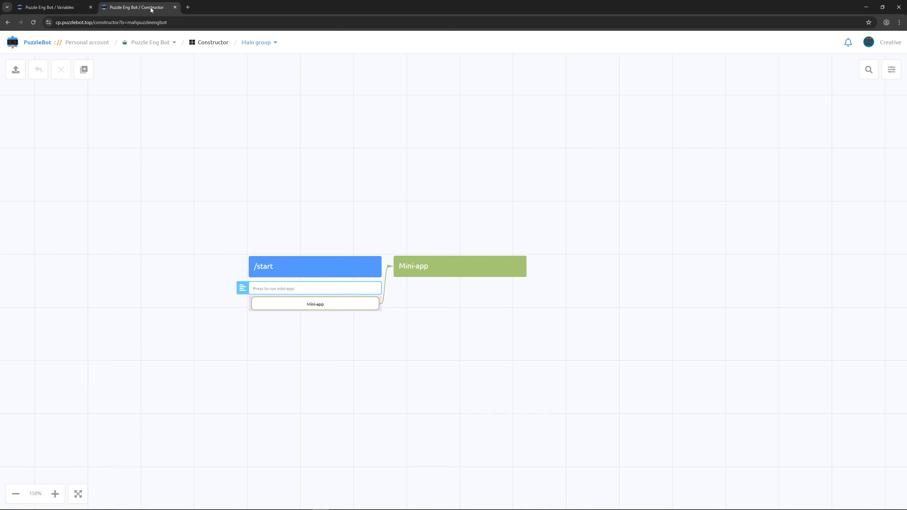
pyautogui.click(424, 263)
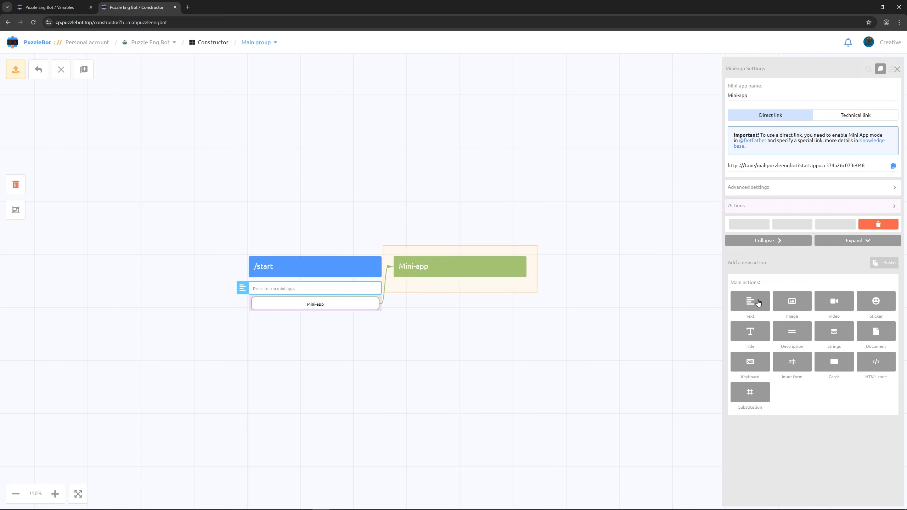
pyautogui.click(755, 302)
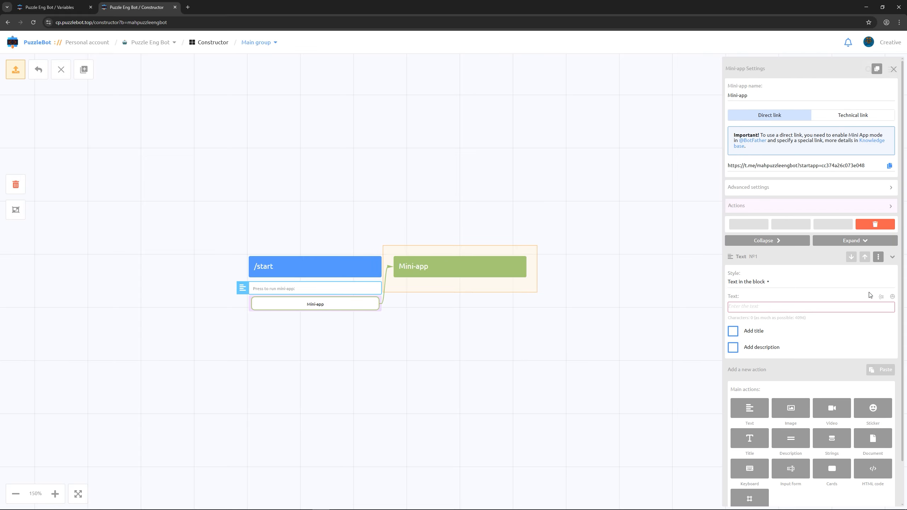
pyautogui.click(880, 297)
pyautogui.write('fir')
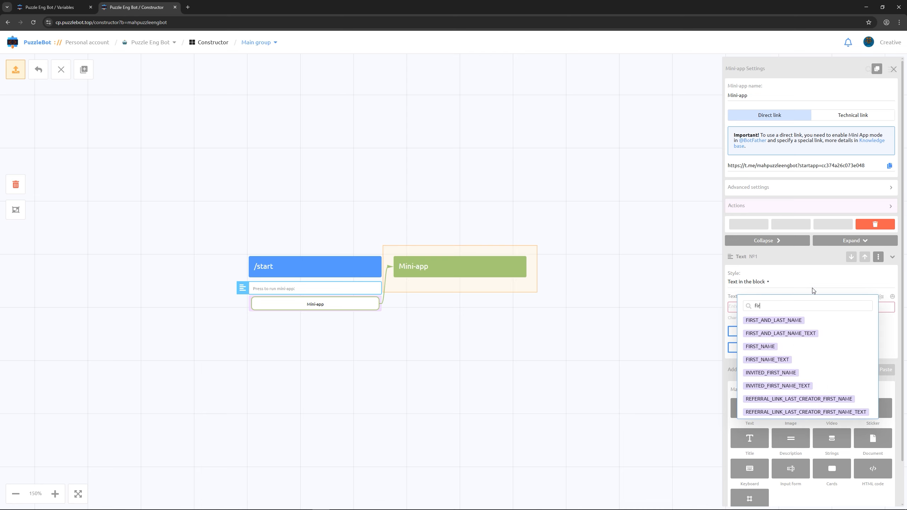
pyautogui.write('st')
pyautogui.click(762, 346)
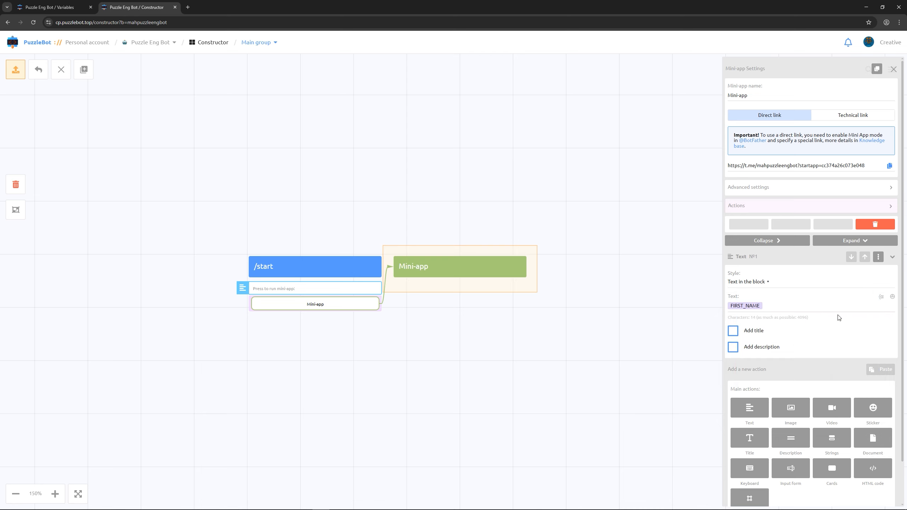
# Step: Complete the first text line with a comma, the FIRST_NAME_TEXT variable and ", welcome!"
pyautogui.click(880, 297)
pyautogui.write('first_nam')
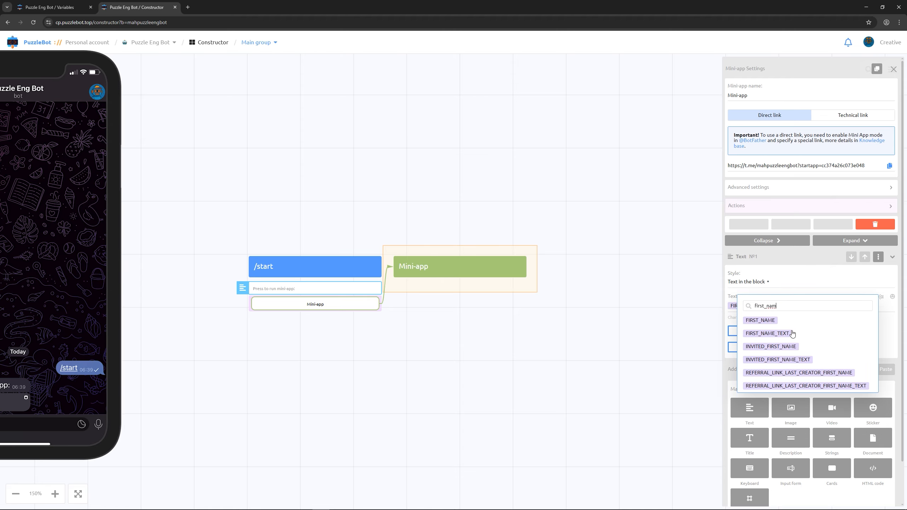
pyautogui.click(767, 333)
pyautogui.write(', we')
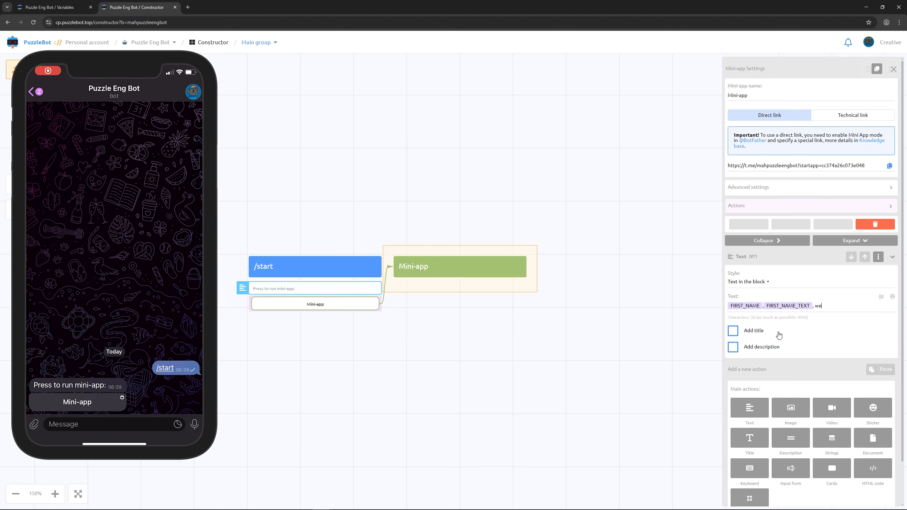
pyautogui.write('lcome!')
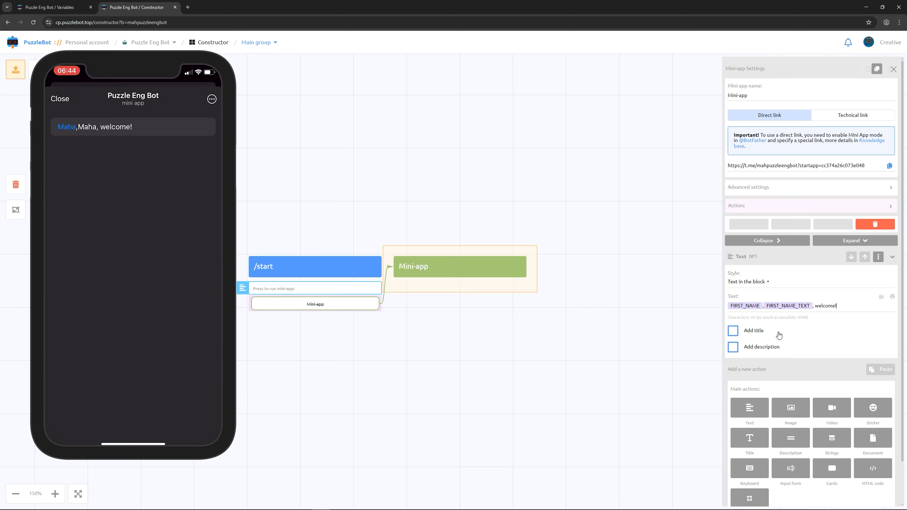
# Step: Add a second line with the LAST_NAME and LAST_NAME_TEXT variables separated by a comma, followed by ", hi!"
pyautogui.press('Return')
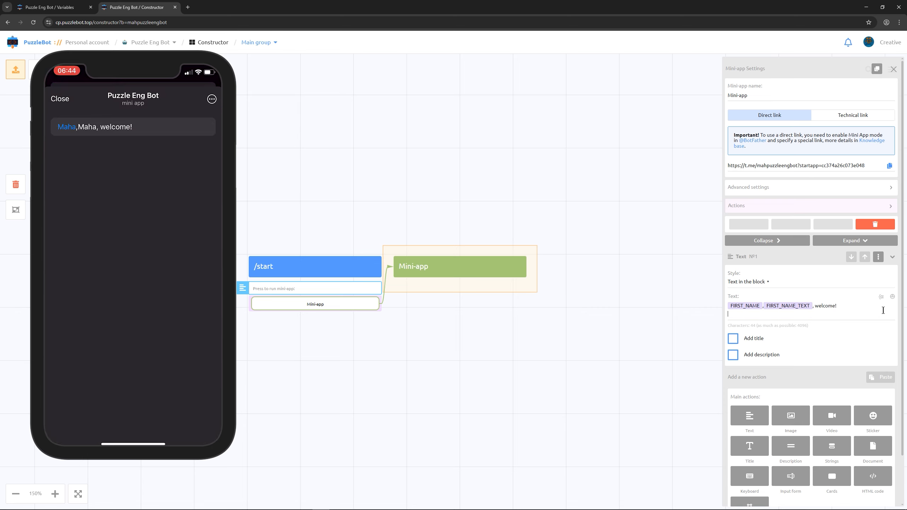
pyautogui.click(881, 298)
pyautogui.write('last_name')
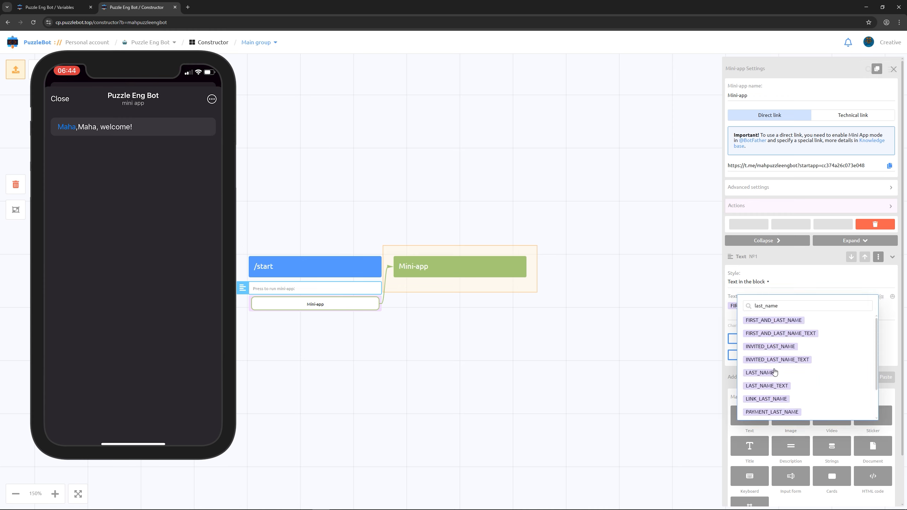
pyautogui.click(772, 372)
pyautogui.click(880, 300)
pyautogui.write('last')
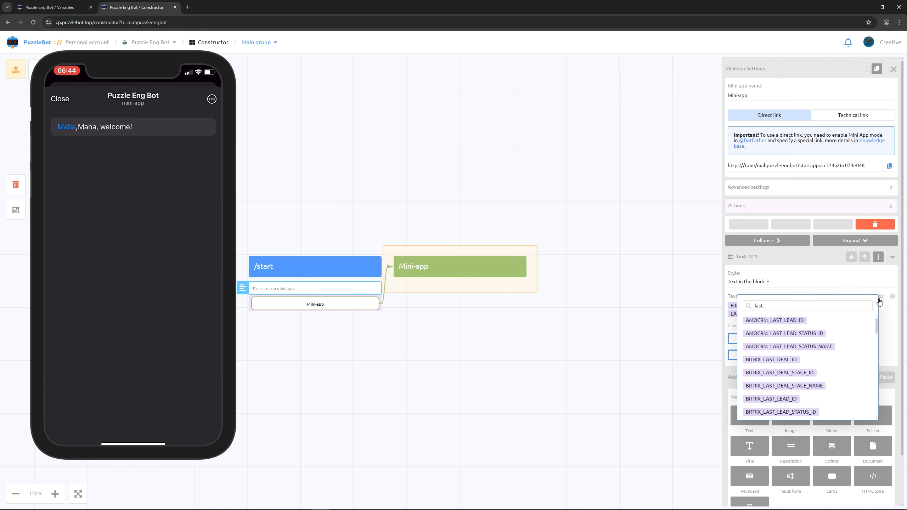
pyautogui.write('_name')
pyautogui.click(790, 385)
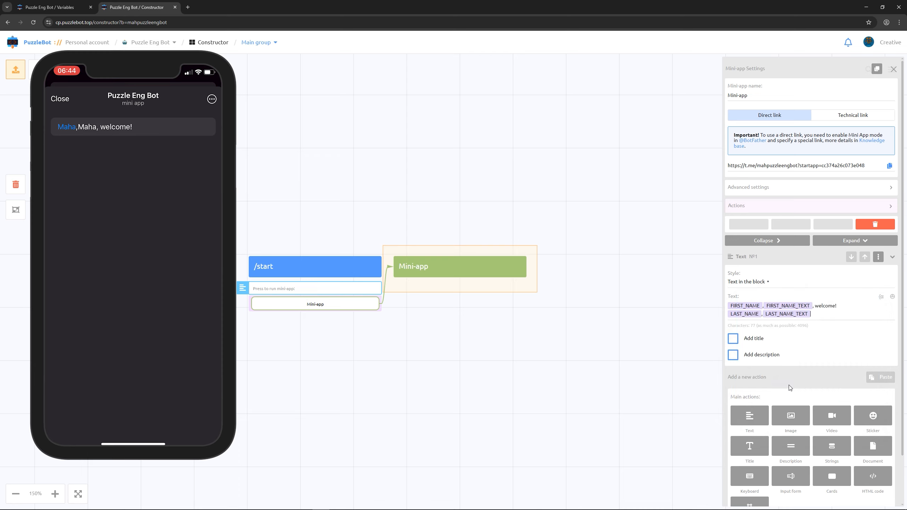
pyautogui.write(', hi!')
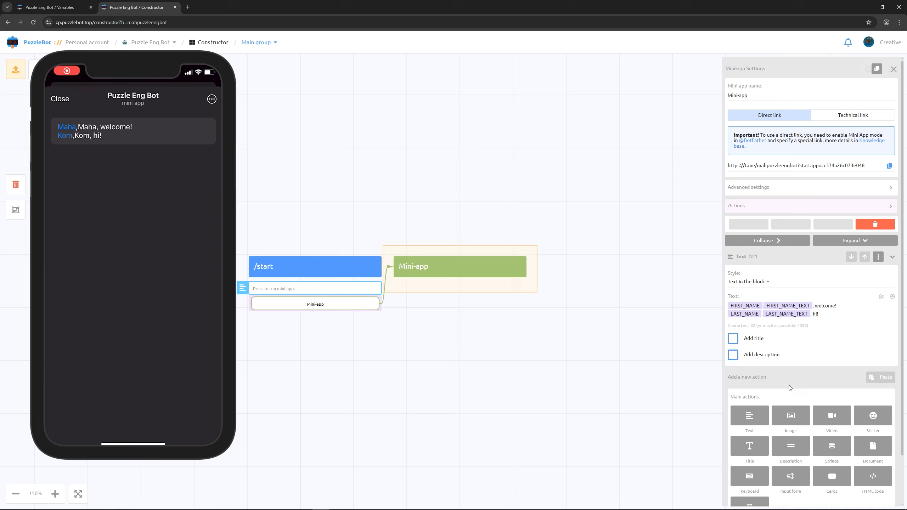
# Step: Add a third line with the FIRST_AND_LAST_NAME and FIRST_AND_LAST_NAME_TEXT variables separated by a comma, followed by ", hello!"
pyautogui.press('Return')
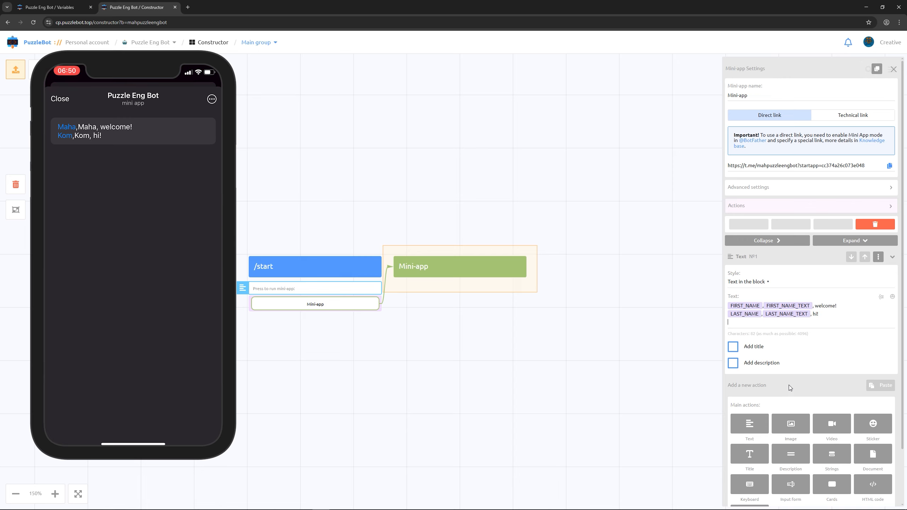
pyautogui.click(881, 297)
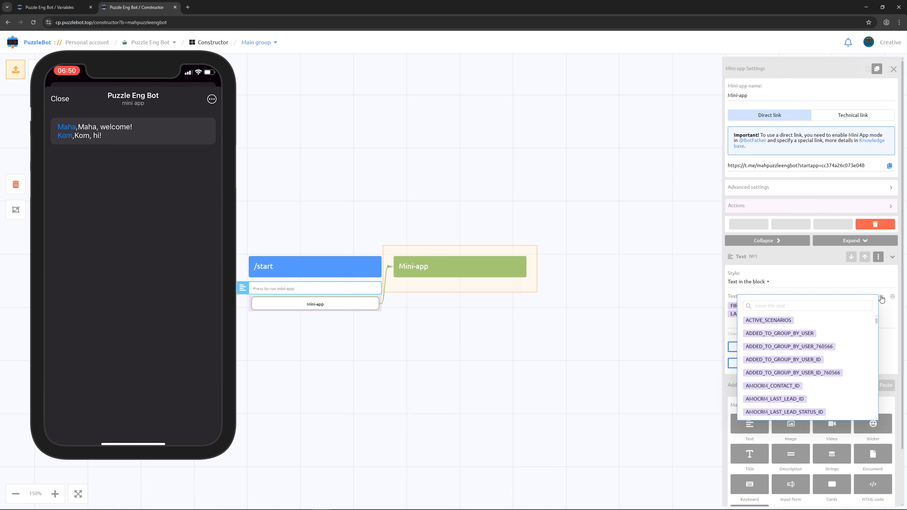
pyautogui.write('first_and')
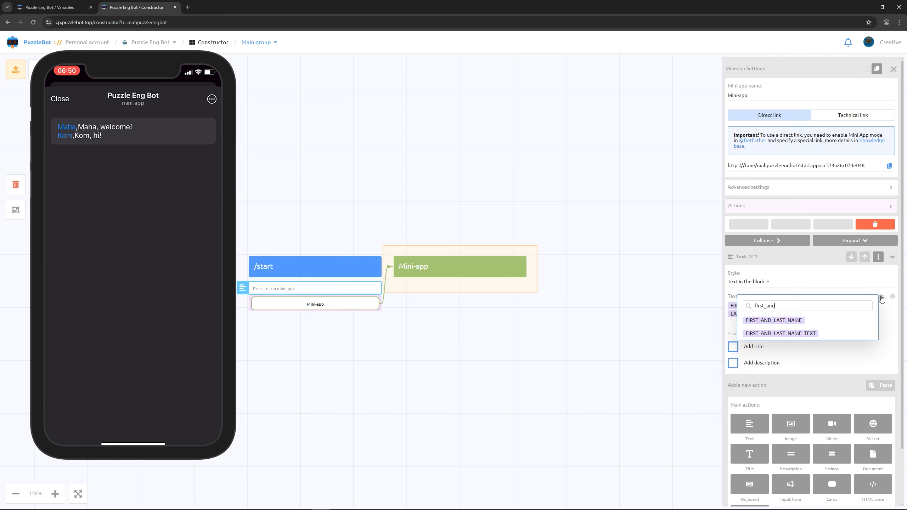
pyautogui.click(798, 321)
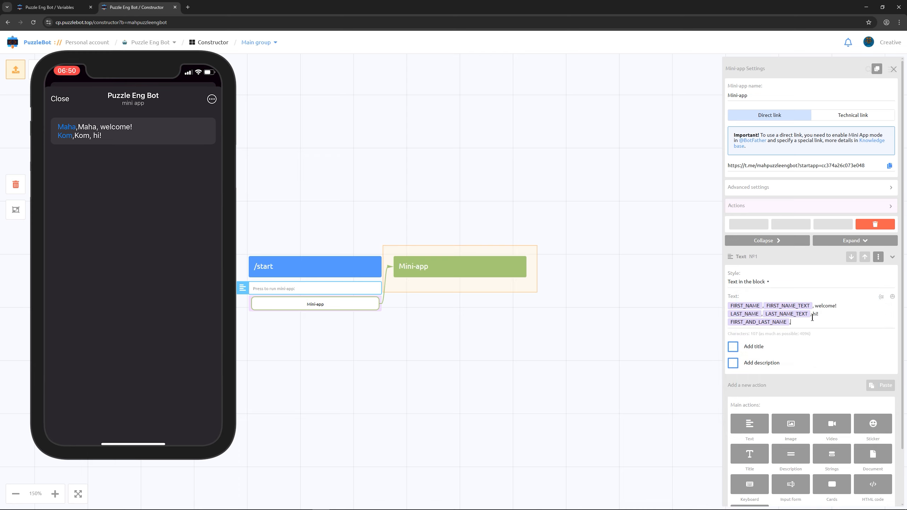
pyautogui.click(881, 297)
pyautogui.write('first_an')
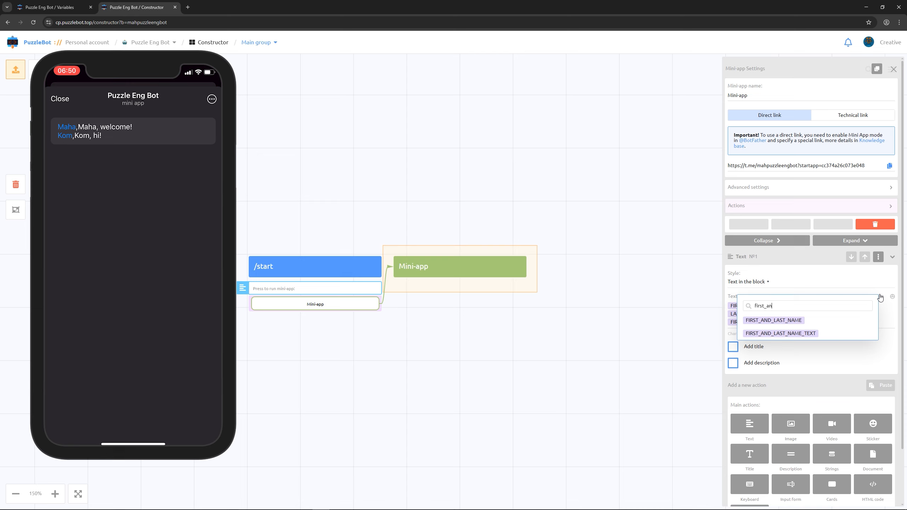
pyautogui.click(807, 333)
pyautogui.write(', hello!')
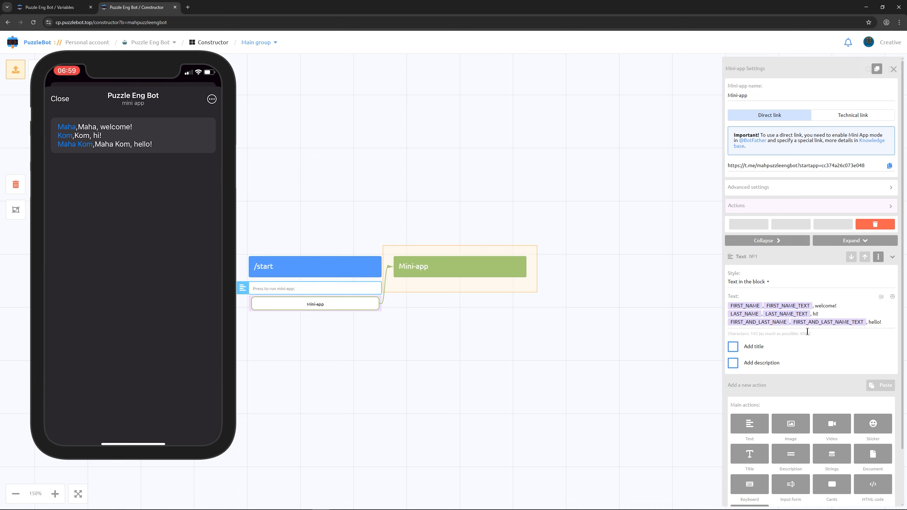
# Step: Add a fourth line with the USERNAME and USERNAME_TEXT variables separated by a comma, followed by ", greetings!"
pyautogui.press('Return')
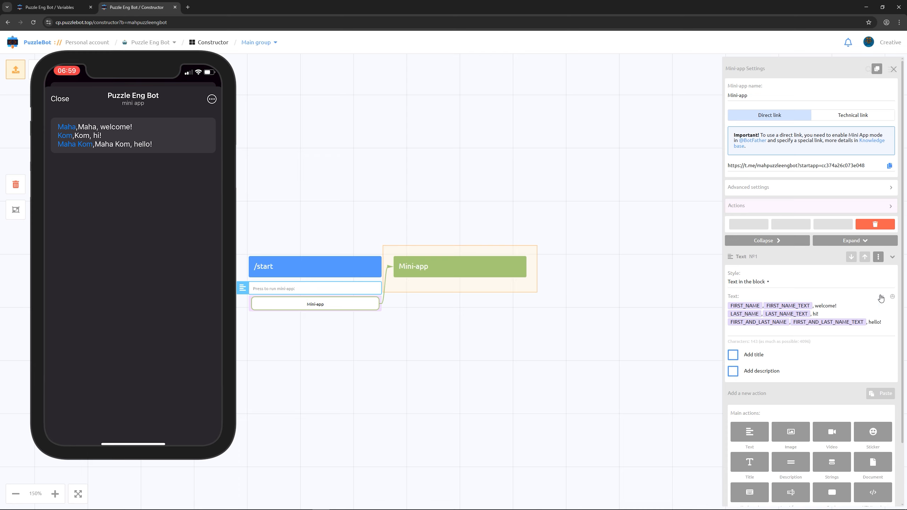
pyautogui.click(881, 296)
pyautogui.write('userna')
pyautogui.click(760, 399)
pyautogui.click(880, 298)
pyautogui.write('username')
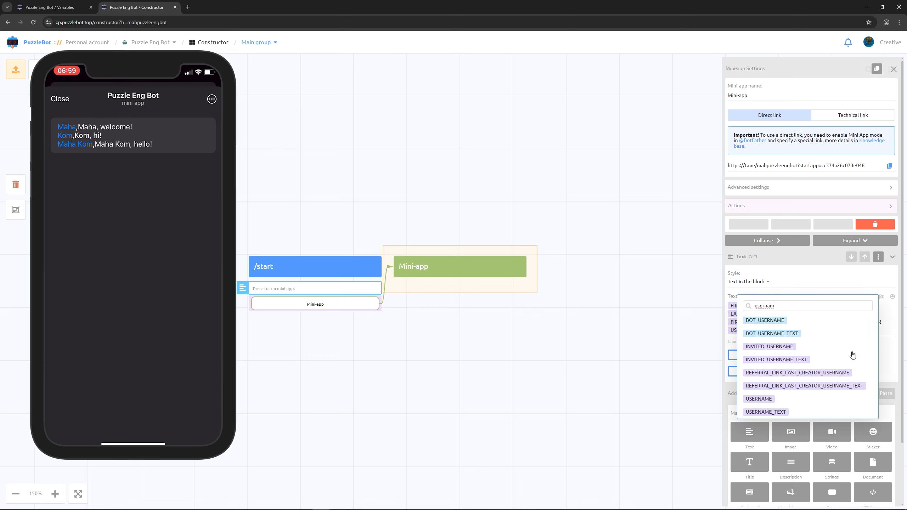
pyautogui.click(788, 411)
pyautogui.write(', greetin')
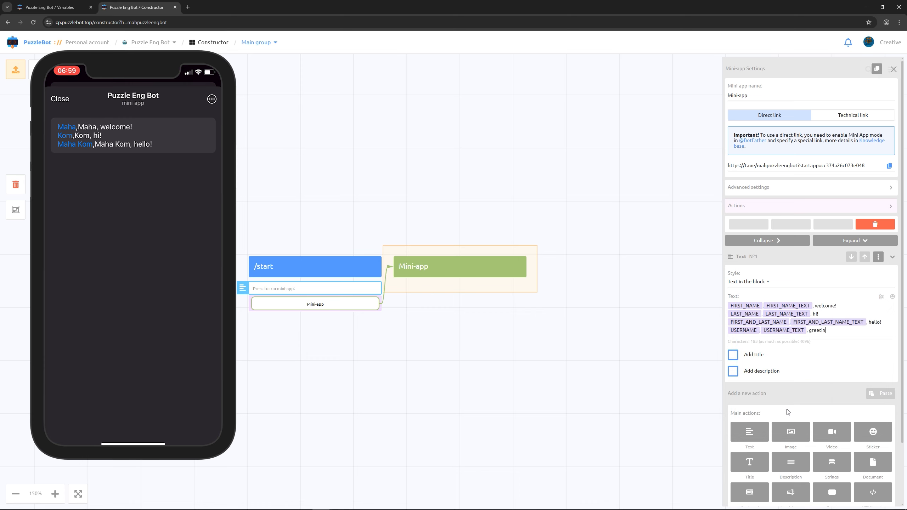
pyautogui.write('gs!')
# Step: Add a fifth line with the FULL_NAME variable followed by ", salut!"
pyautogui.press('Return')
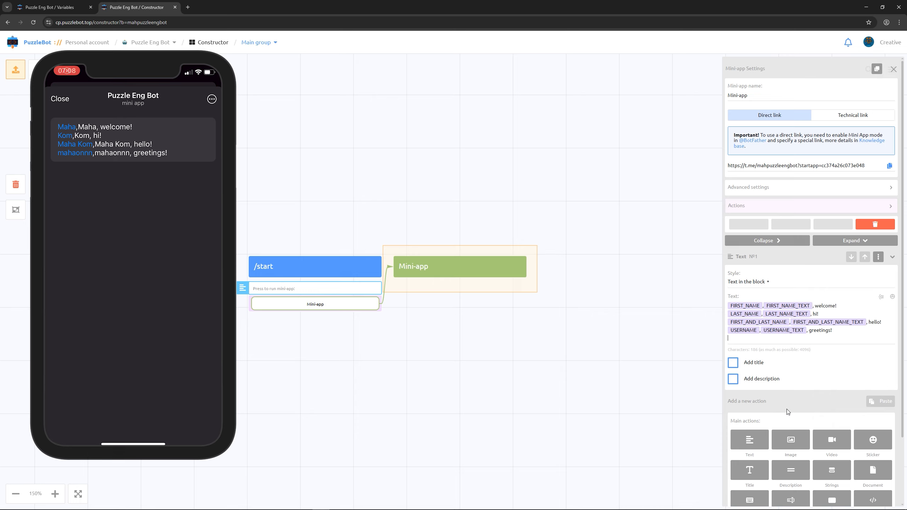
pyautogui.click(881, 297)
pyautogui.write('full')
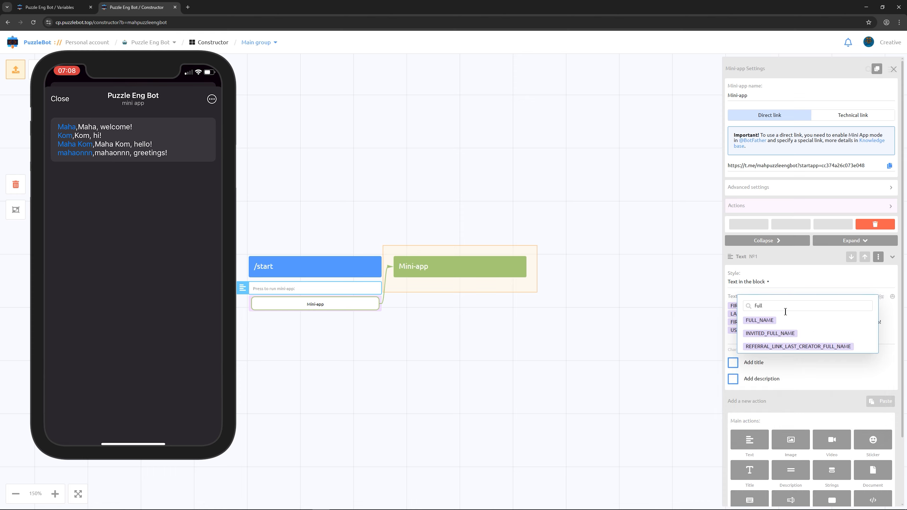
pyautogui.click(772, 320)
pyautogui.write(', salut!')
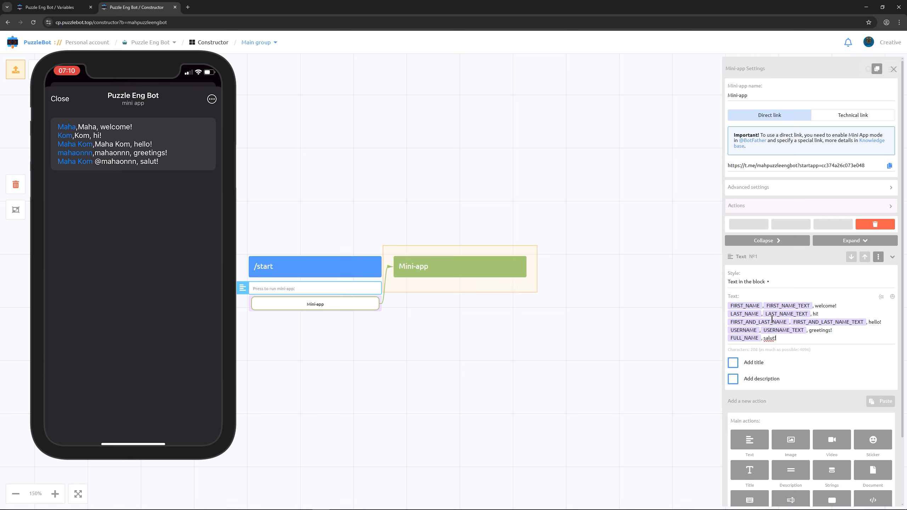
# Step: Add a second Text action to the mini-app reading "Your unique userid:" followed by the USER_ID variable
pyautogui.scroll(-2, 758, 324)
pyautogui.click(747, 361)
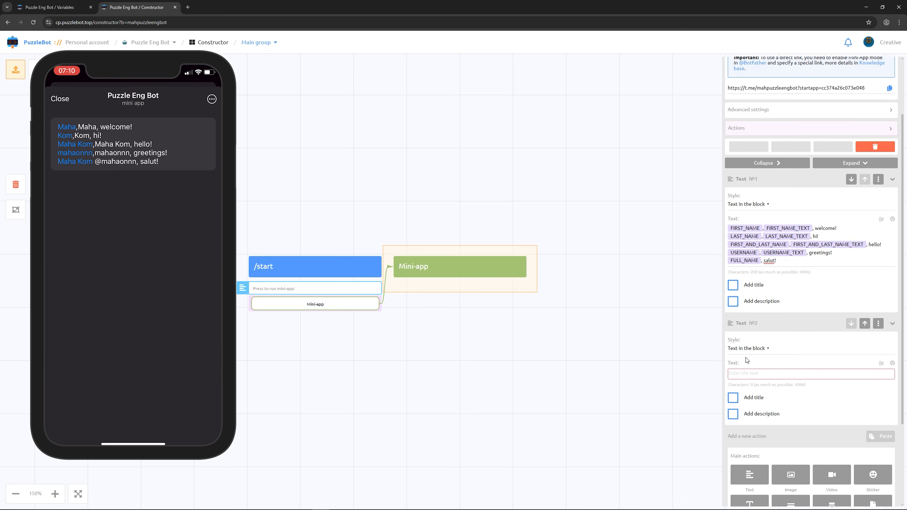
pyautogui.scroll(-2, 747, 360)
pyautogui.click(881, 294)
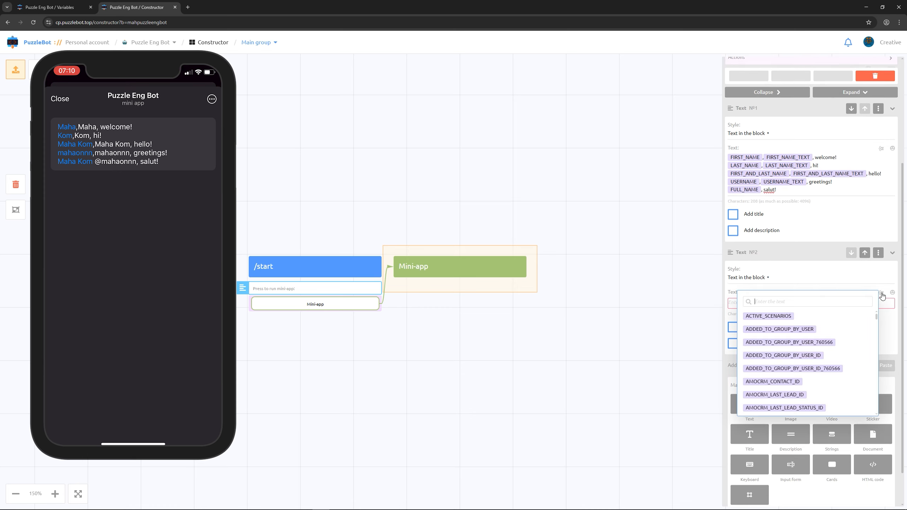
pyautogui.write('user_id')
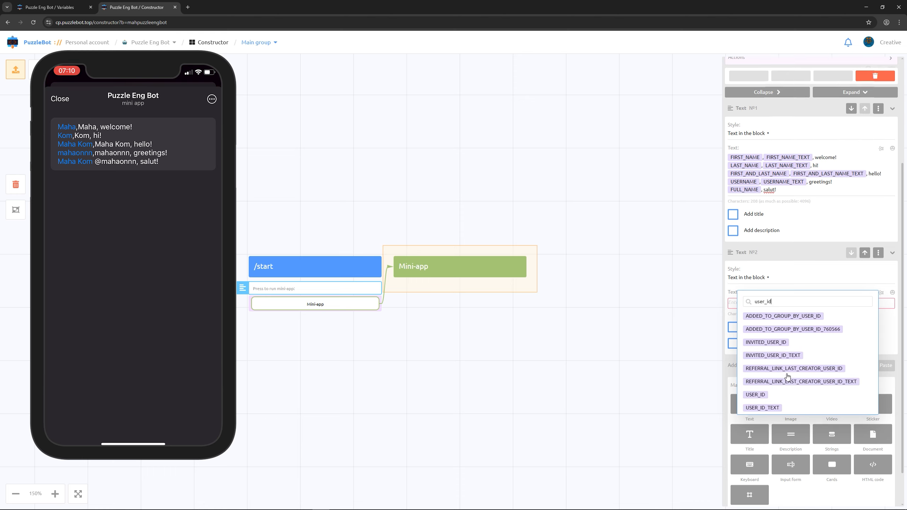
pyautogui.click(768, 394)
pyautogui.click(731, 303)
pyautogui.write('Your unique')
pyautogui.write(' userid: USER_ID,')
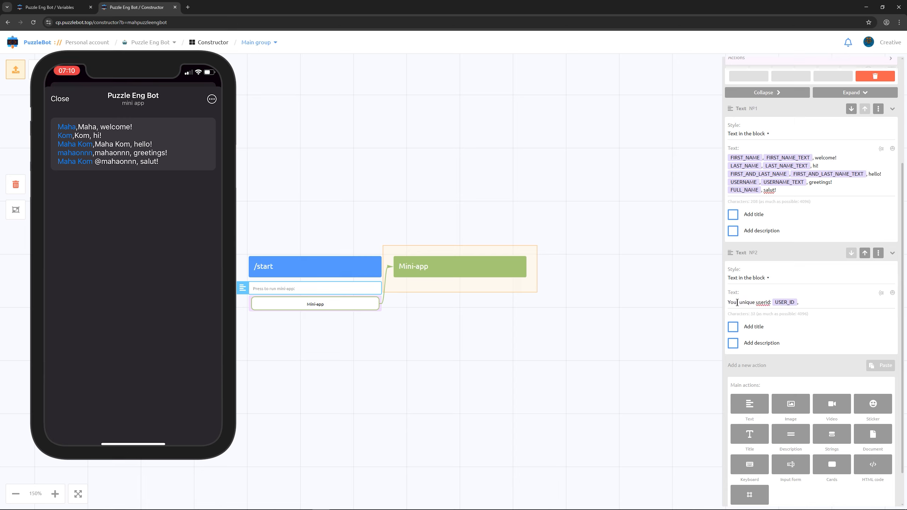
# Step: Append a comma and the USER_ID_TEXT variable to the second Text action
pyautogui.click(881, 294)
pyautogui.write('user_id_te')
pyautogui.click(781, 343)
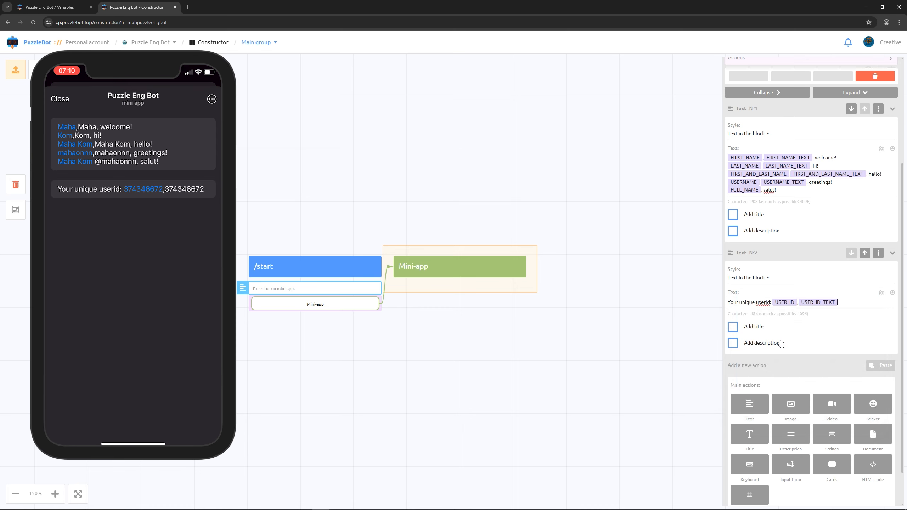
# Step: Add a third Text action reading "Your Telegram Premium status:" followed by the HAS_PREMIUM variable, and close the mini-app settings
pyautogui.scroll(-1, 758, 350)
pyautogui.click(758, 352)
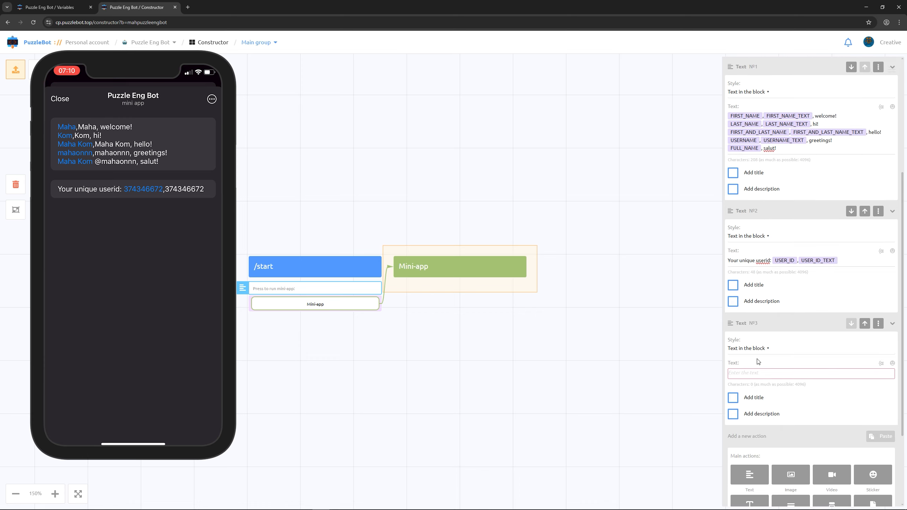
pyautogui.write('Y')
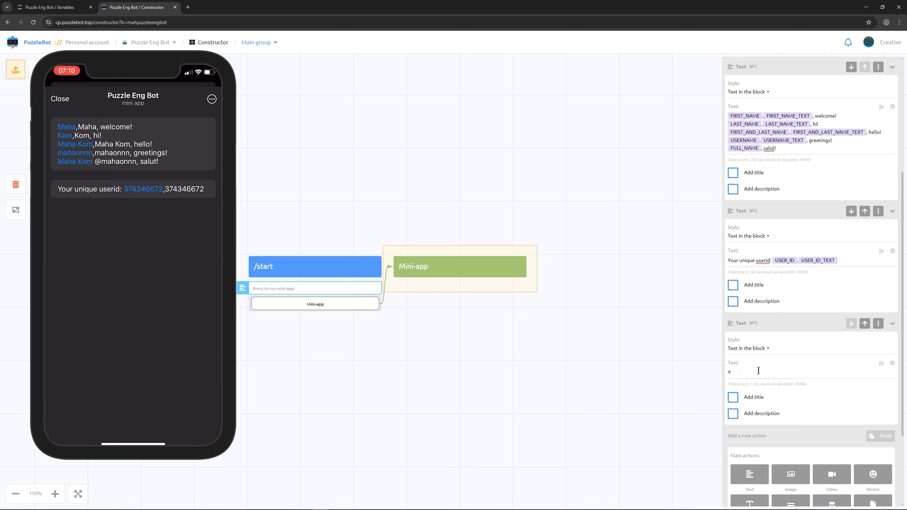
pyautogui.write('our Telegram Premium statu')
pyautogui.click(881, 365)
pyautogui.write('has')
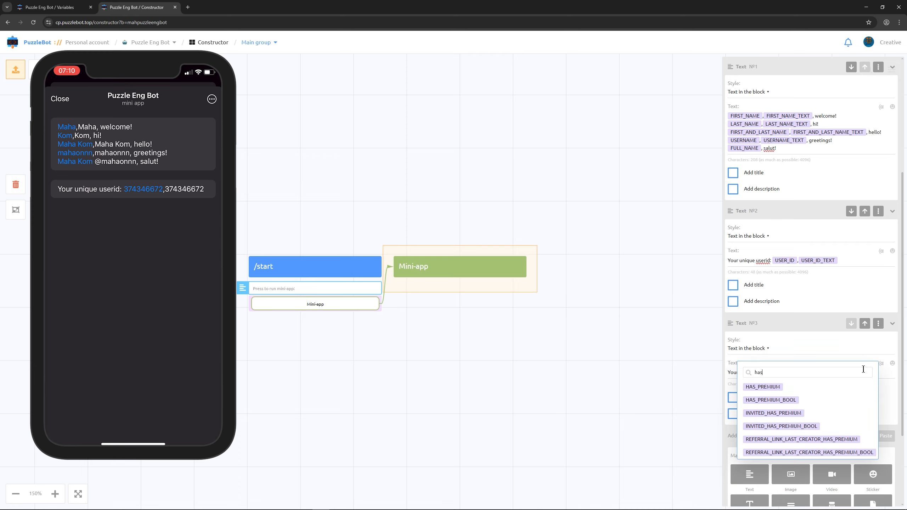
pyautogui.click(773, 388)
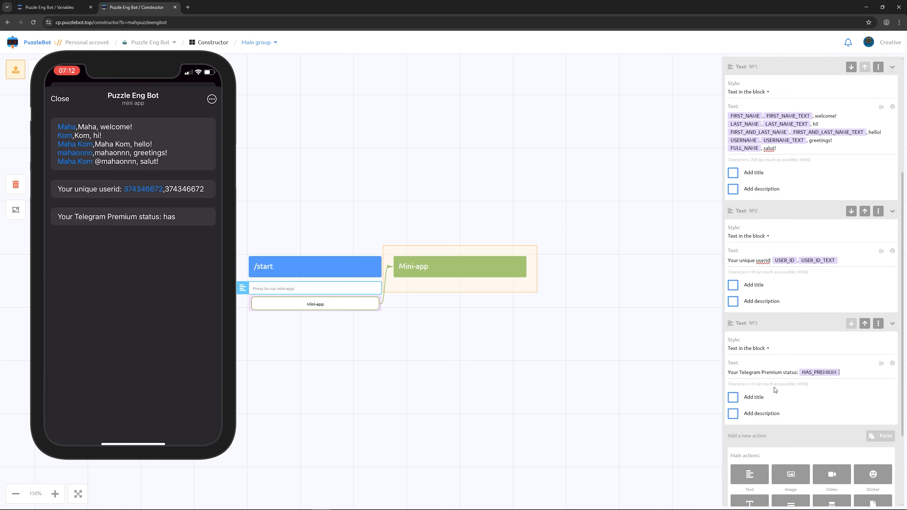
pyautogui.click(640, 357)
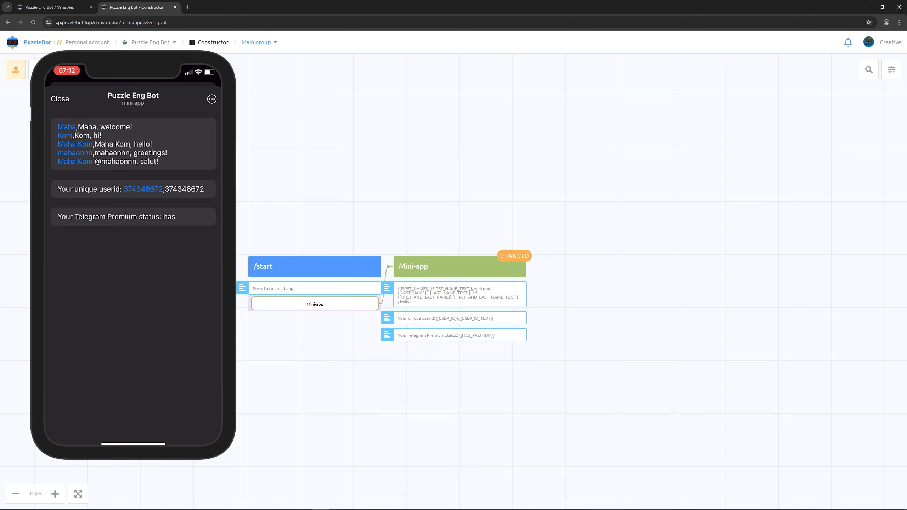
# Step: Create a new condition named "cond" with the Simple condition type
pyautogui.click(58, 69)
pyautogui.write('cond')
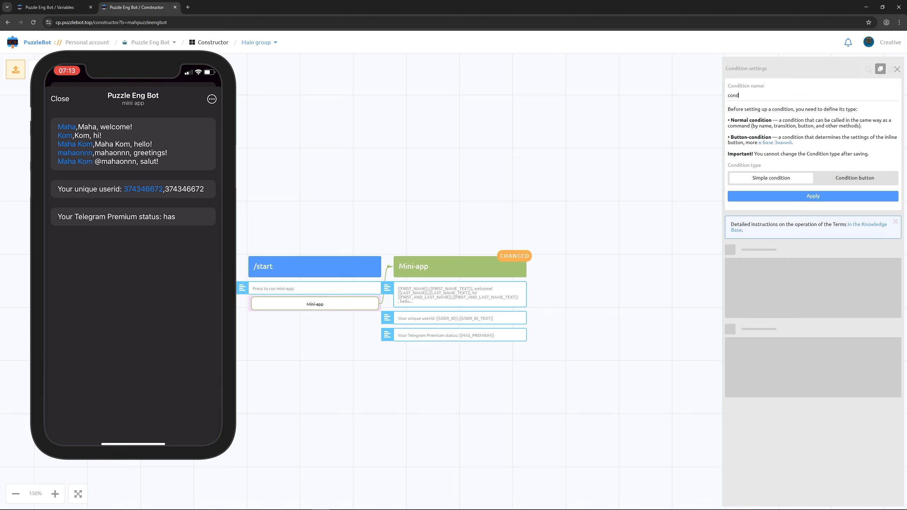
pyautogui.click(750, 200)
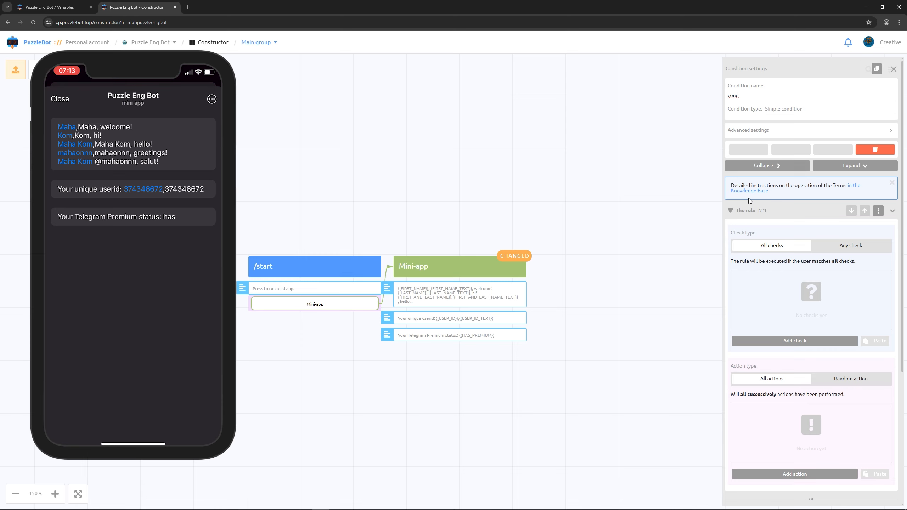
# Step: Add a Variable value check to rule 1 requiring HAS_PREMIUM_BOOL to fully match the phrase 1
pyautogui.click(762, 341)
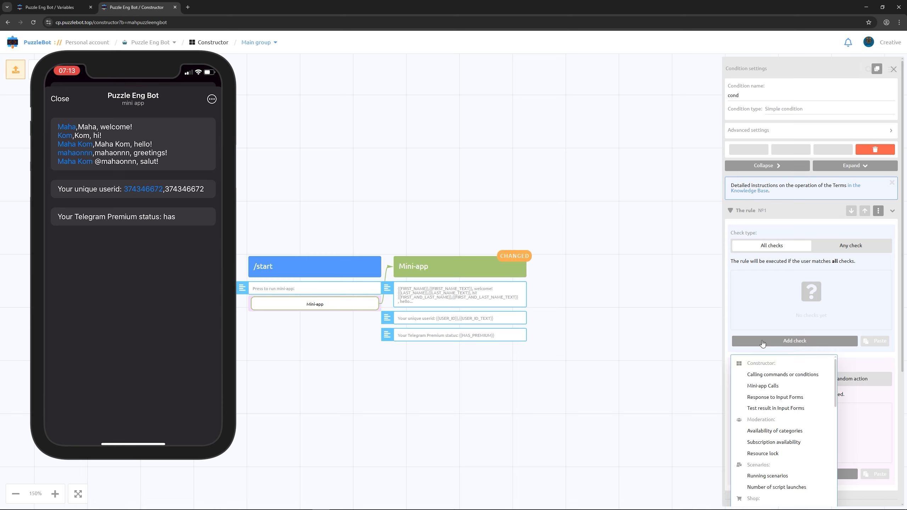
pyautogui.scroll(-10, 762, 343)
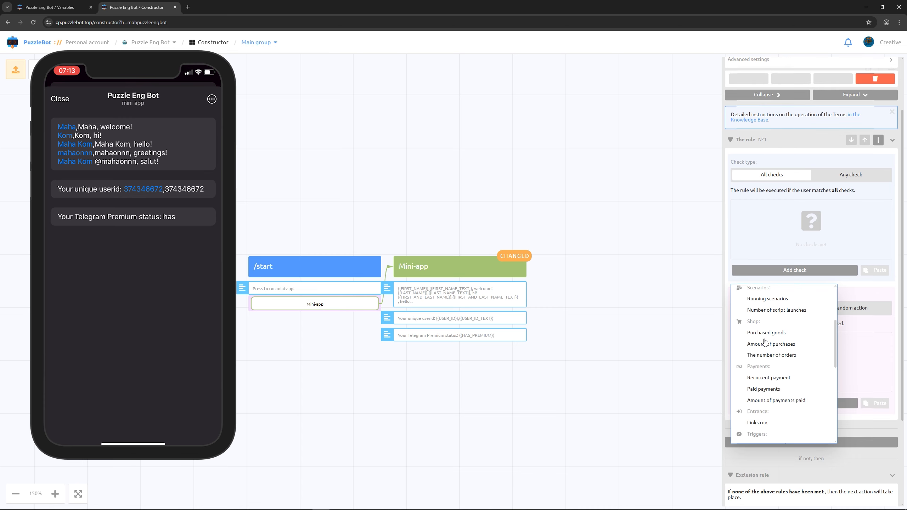
pyautogui.scroll(-3, 765, 343)
pyautogui.click(754, 348)
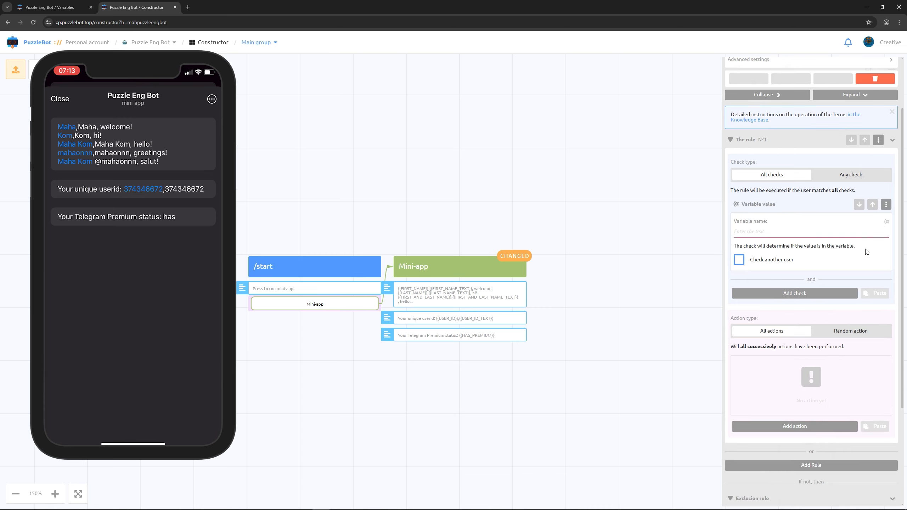
pyautogui.click(888, 225)
pyautogui.click(796, 261)
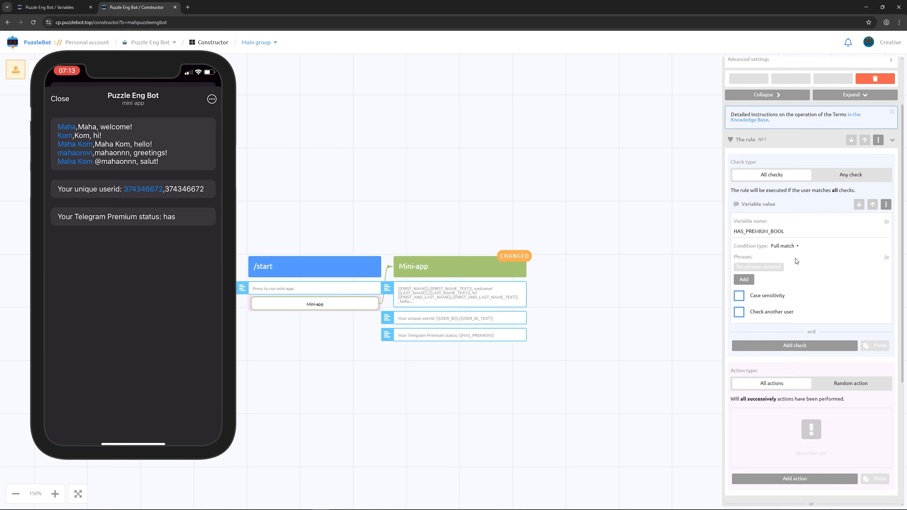
pyautogui.click(750, 280)
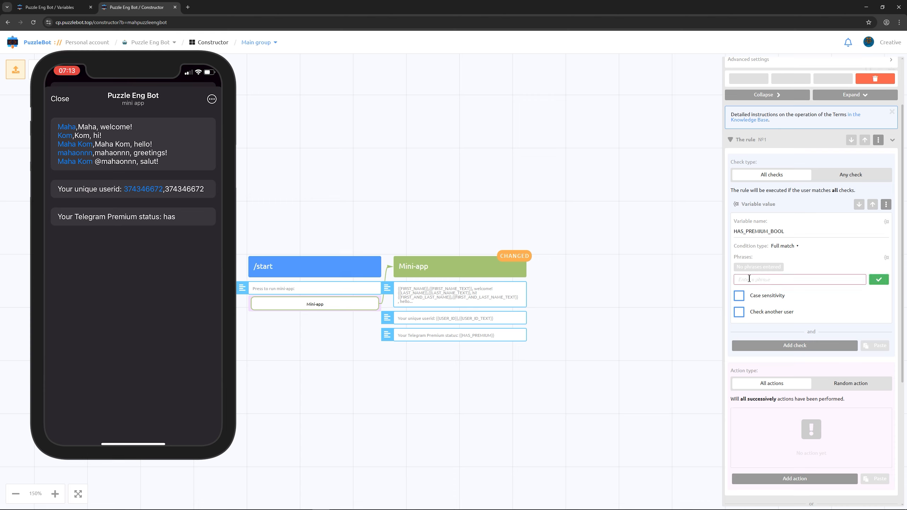
pyautogui.write('1')
pyautogui.click(879, 280)
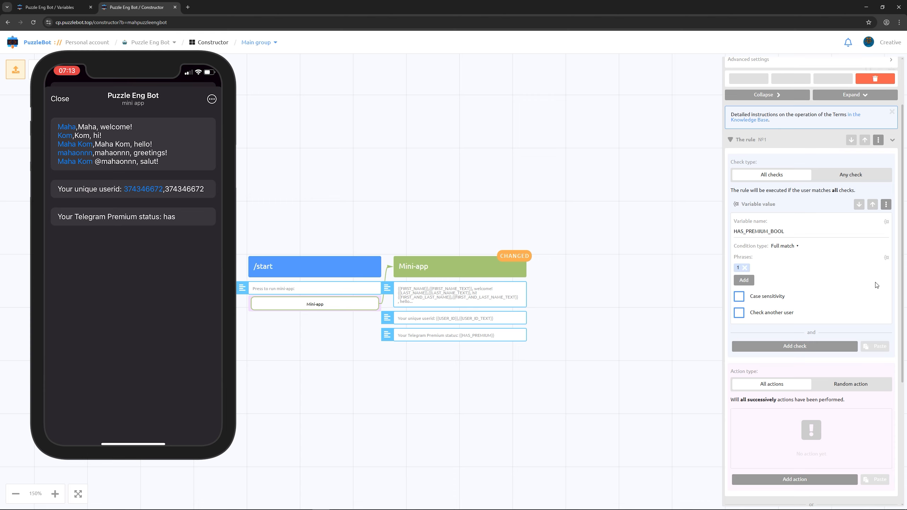
# Step: Add a Send command or condition action to the rule that calls the /start command
pyautogui.scroll(-4, 875, 283)
pyautogui.click(810, 338)
pyautogui.click(797, 371)
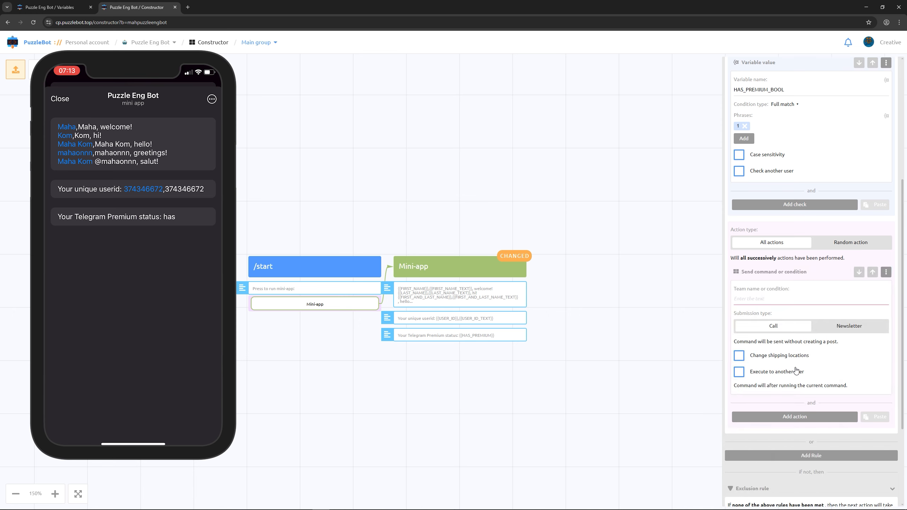
pyautogui.click(793, 297)
pyautogui.click(793, 313)
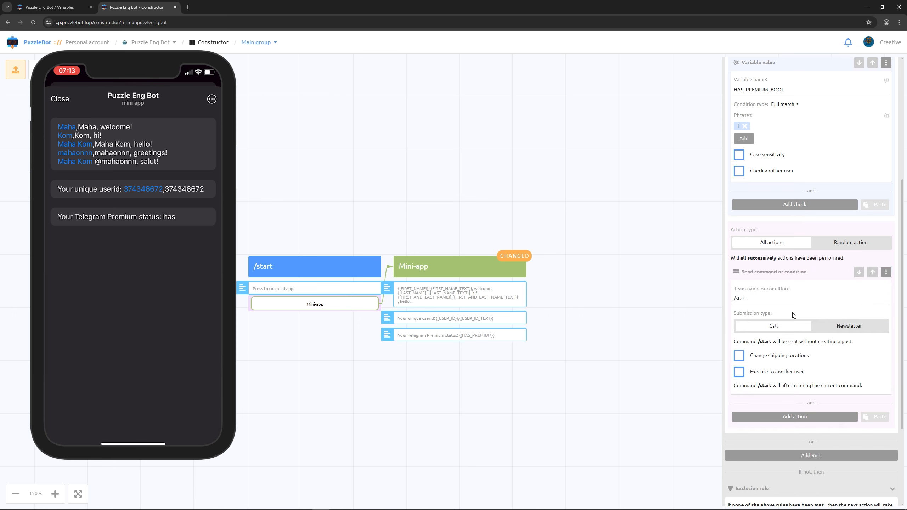
# Step: Close the condition settings and move the new condition block below the /start block
pyautogui.click(637, 276)
pyautogui.moveTo(496, 259); pyautogui.dragTo(227, 336)
pyautogui.moveTo(494, 294); pyautogui.dragTo(539, 292)
# Step: Add a fourth Text action to the Mini-app block reading "You are a member since:" followed by the JOIN_DATE variable
pyautogui.click(455, 243)
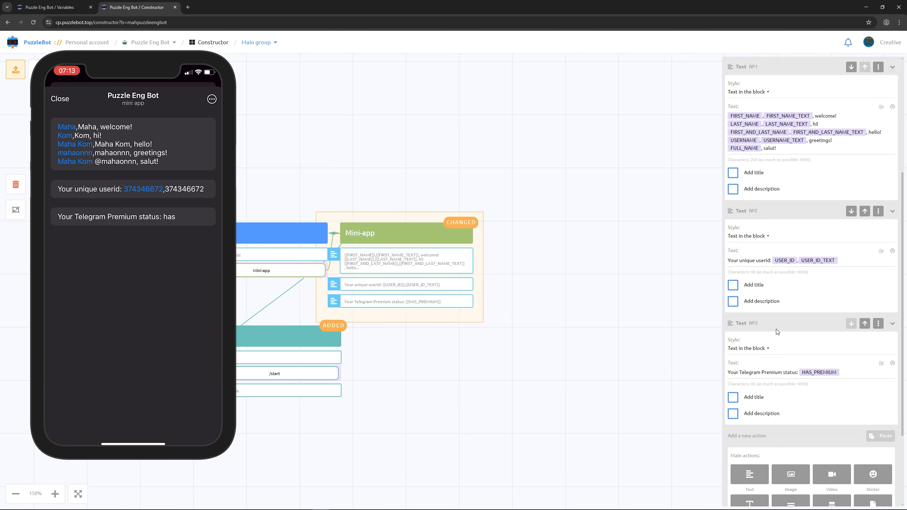
pyautogui.scroll(-1, 777, 343)
pyautogui.click(751, 437)
pyautogui.click(785, 344)
pyautogui.write('You are')
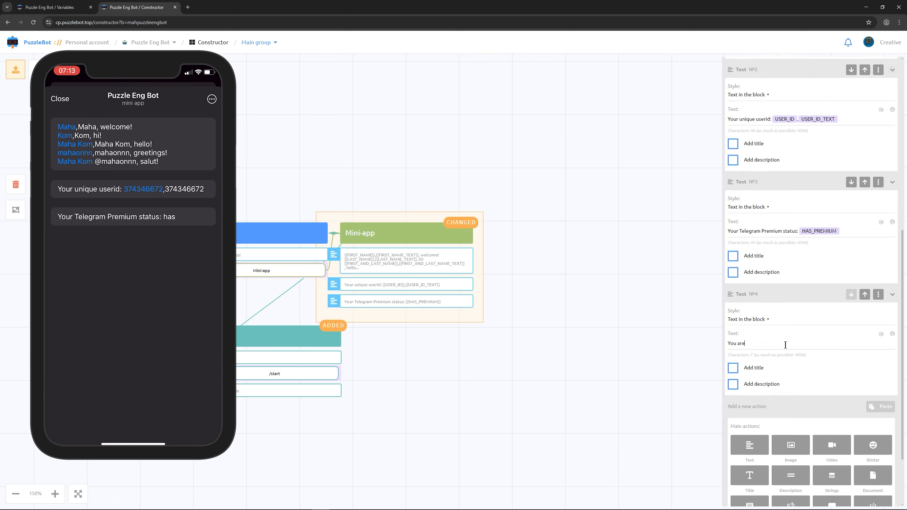
pyautogui.write(' a member since:')
pyautogui.click(881, 335)
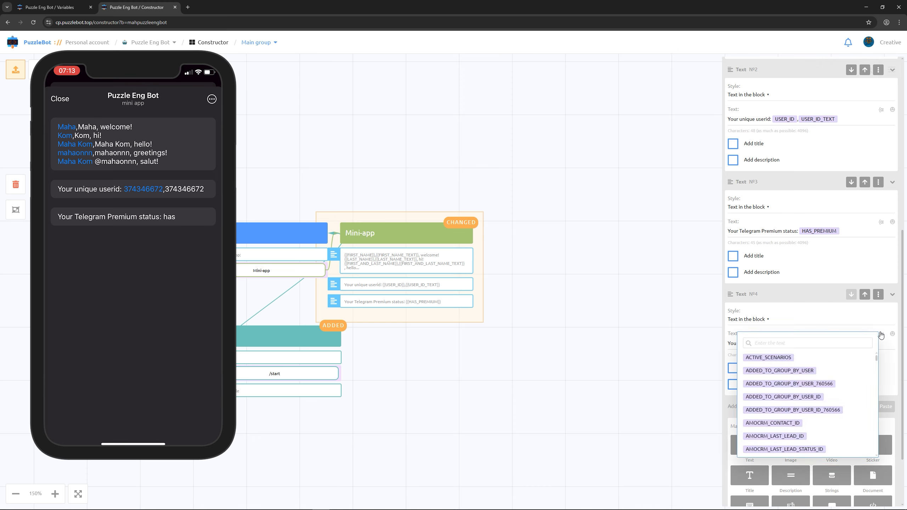
pyautogui.write('join')
pyautogui.click(767, 357)
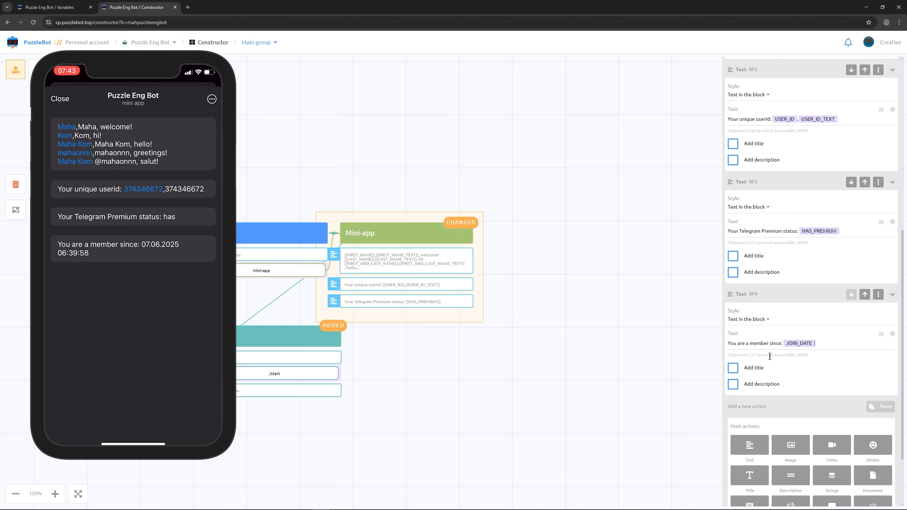
# Step: Insert the JOIN_DATE_TIMESTAMP variable below the membership date in the fourth Text action, leaving a blank line between them
pyautogui.press('Return')
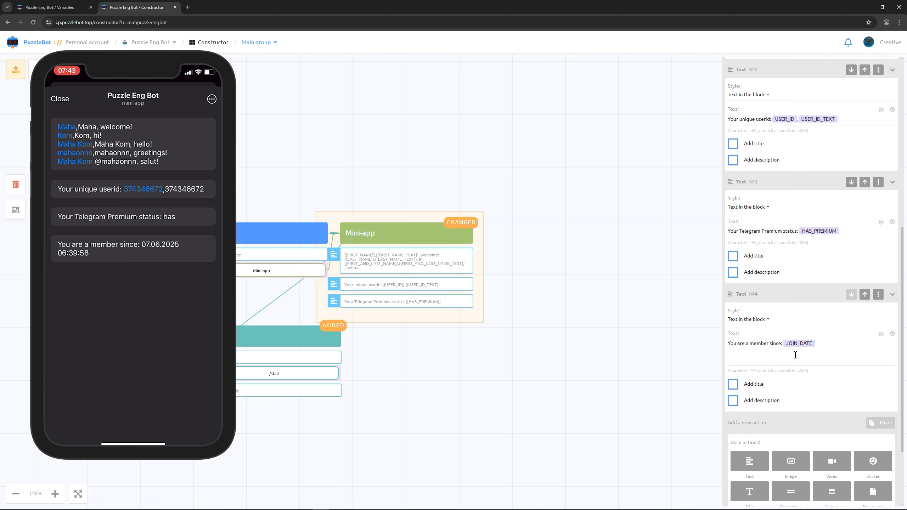
pyautogui.click(881, 334)
pyautogui.write('join')
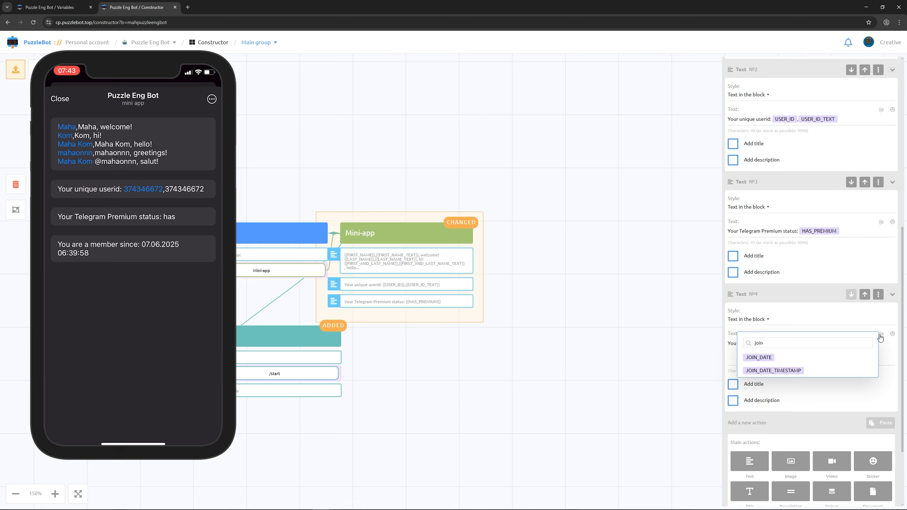
pyautogui.click(800, 370)
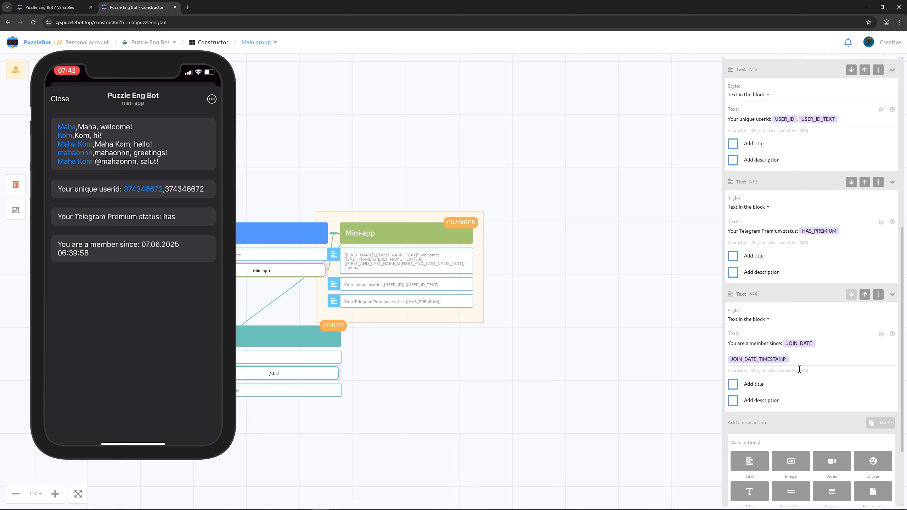
# Step: Turn the timestamp line into a parenthesised subtraction of JOIN_DATE_TIMESTAMP from the CURRENT_TIMESTAMP variable
pyautogui.click(881, 336)
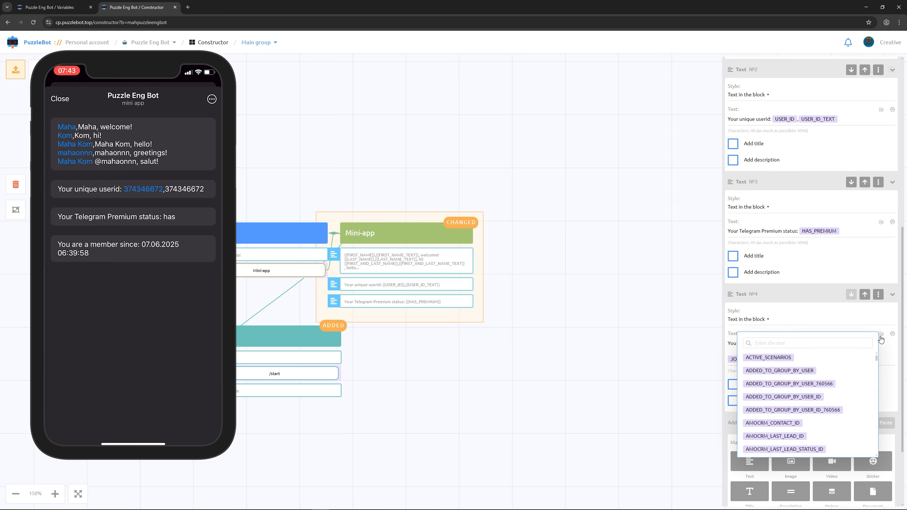
pyautogui.write('curr')
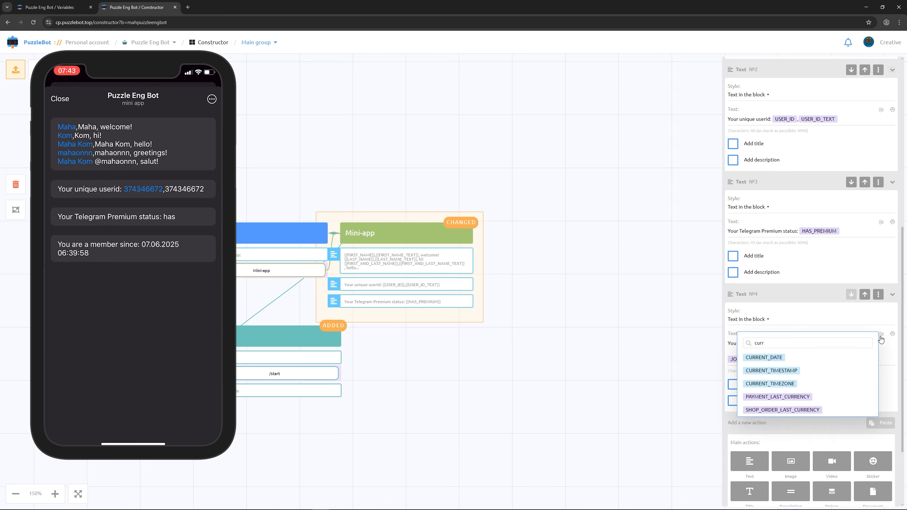
pyautogui.click(796, 370)
pyautogui.click(729, 360)
pyautogui.write('((')
pyautogui.click(853, 359)
pyautogui.write(')')
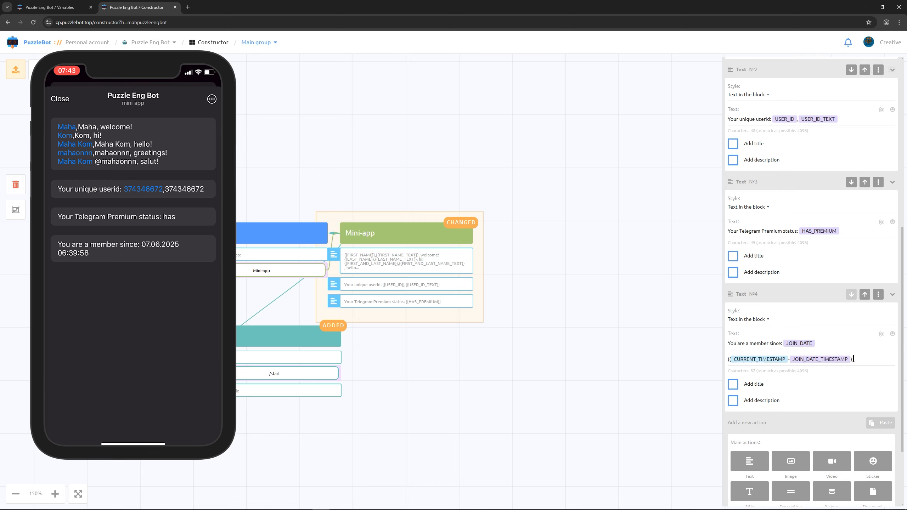
pyautogui.write('/86400')
# Step: Divide the timestamp difference by 86400, round it with floor, and wrap the expression in {{= and =}}
pyautogui.click(728, 359)
pyautogui.write('floor{{=')
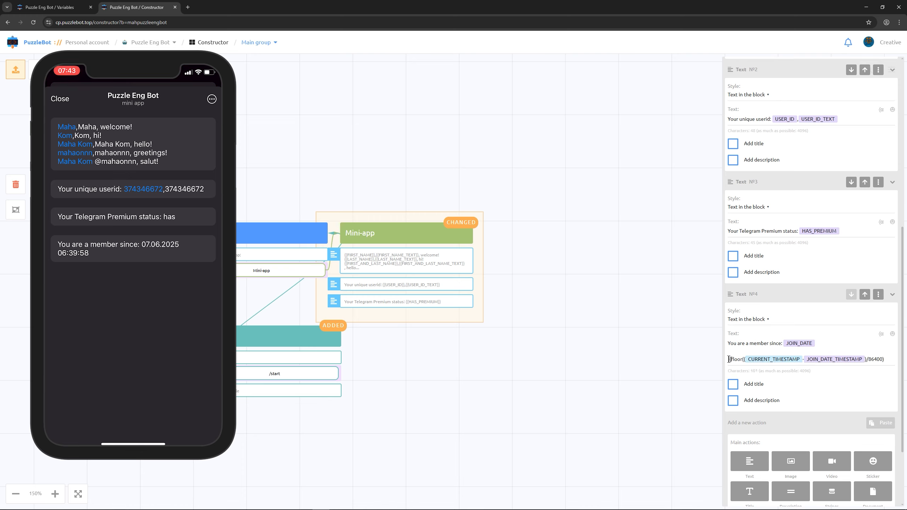
pyautogui.write('}}')
# Step: Put "You are here" before the formula and "days" after it in the fourth Text action
pyautogui.press('Return')
pyautogui.write('days')
pyautogui.click(728, 359)
pyautogui.write('You are ')
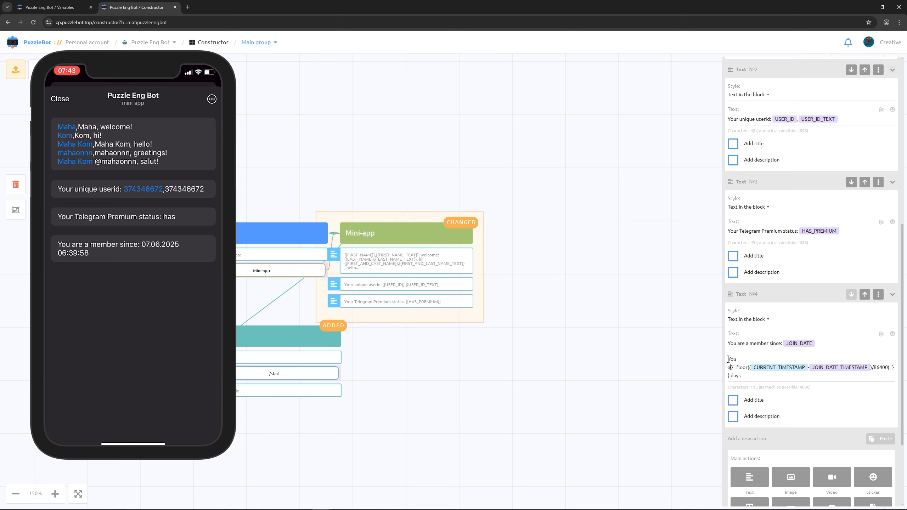
pyautogui.write('here')
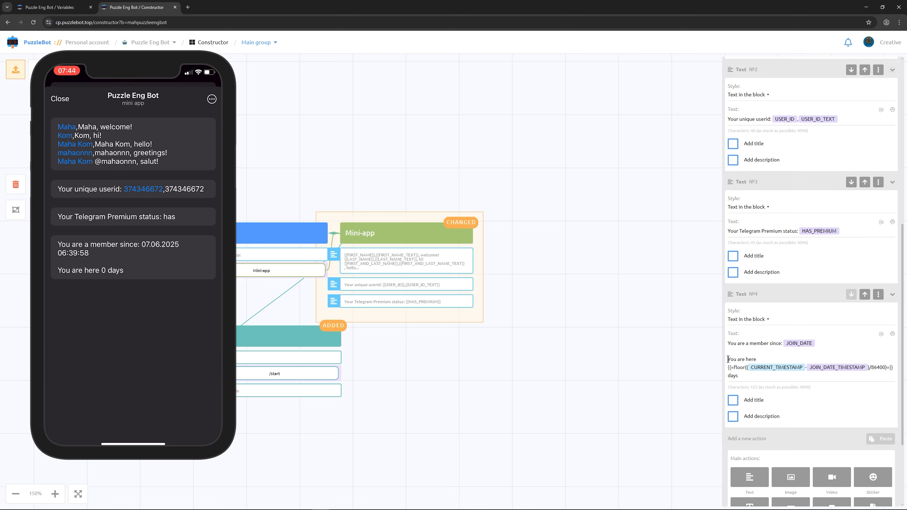
# Step: Add a fifth Text action reading "Your active scenarios:" followed by the ACTIVE_SCENARIOS variable
pyautogui.click(750, 477)
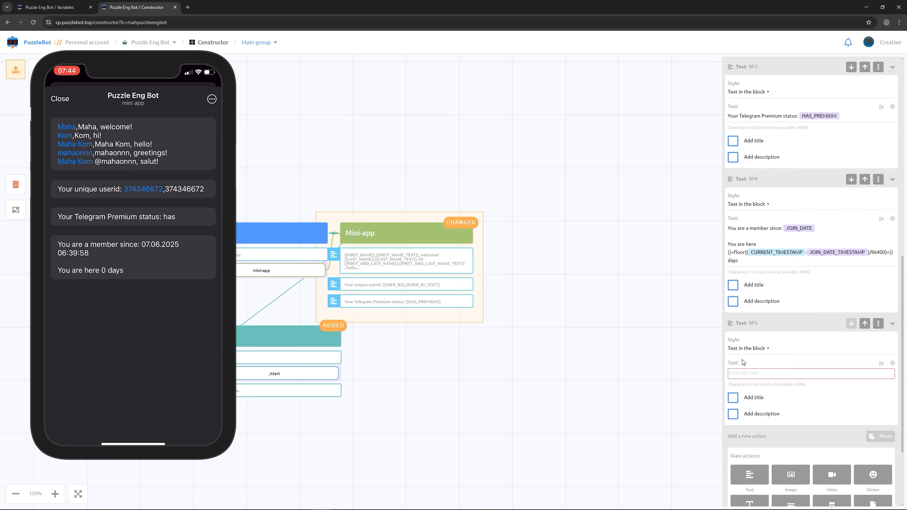
pyautogui.click(881, 364)
pyautogui.write('acti')
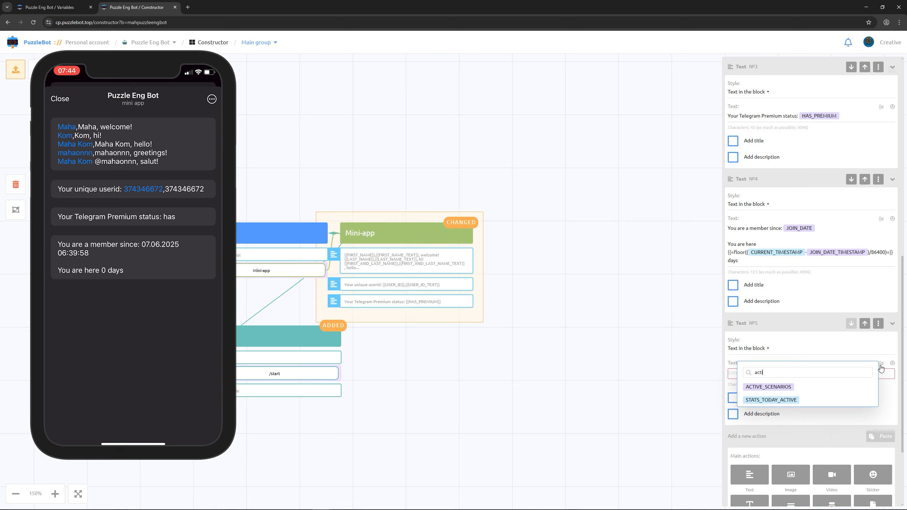
pyautogui.click(786, 388)
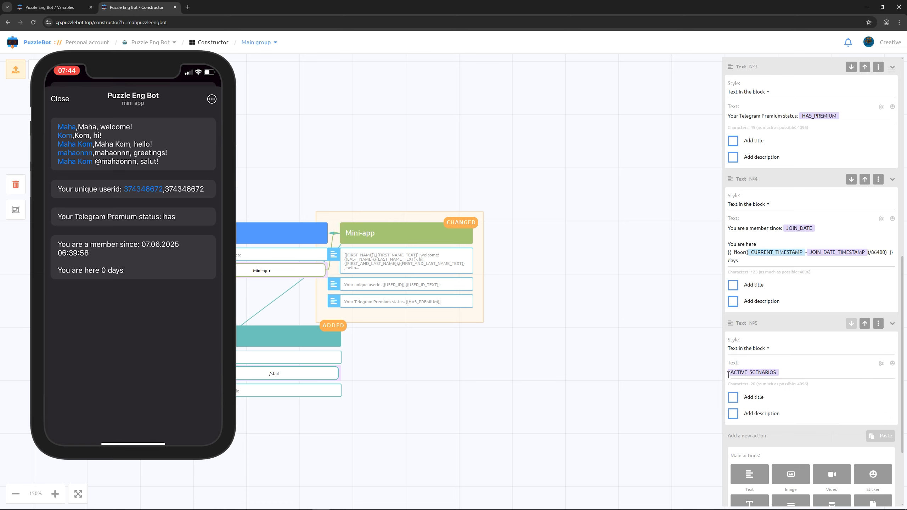
pyautogui.write('Your active sc')
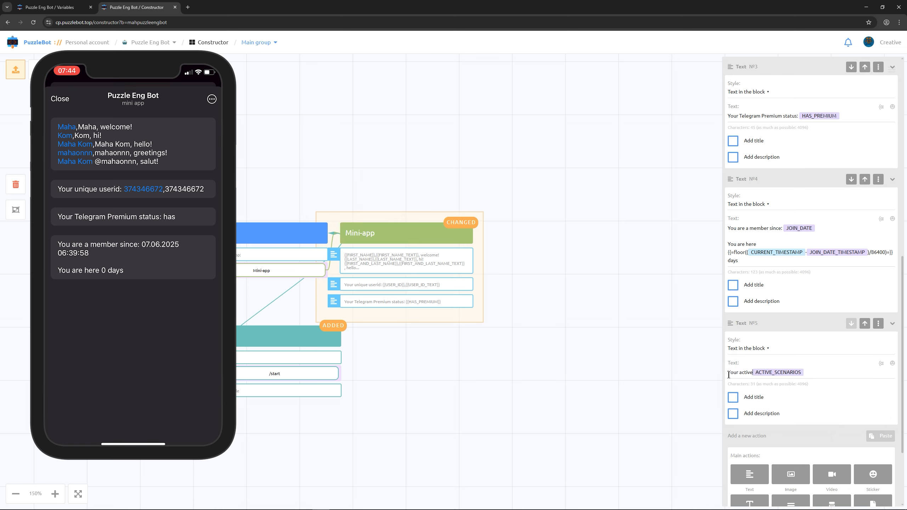
pyautogui.write('enarios:')
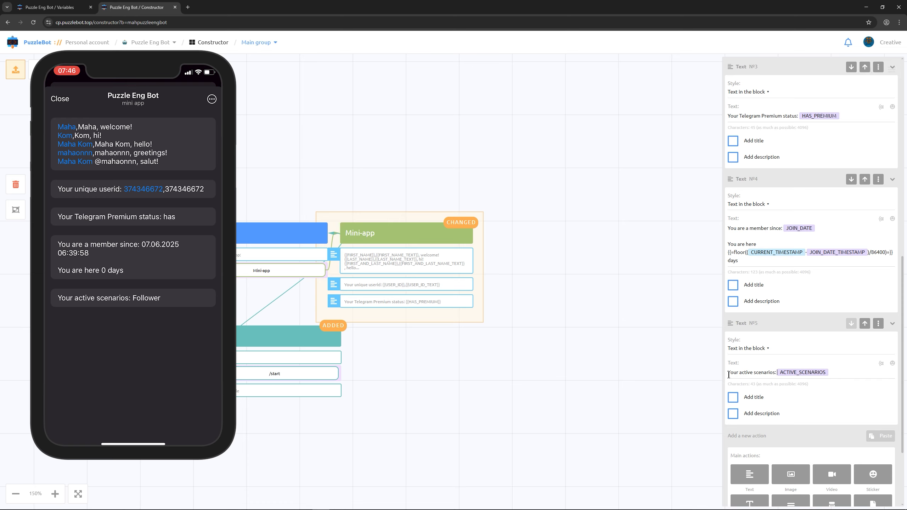
# Step: Add a sixth Text action reading "Your current category:" followed by the CATEGORY_NAME variable
pyautogui.scroll(-3, 729, 375)
pyautogui.click(757, 365)
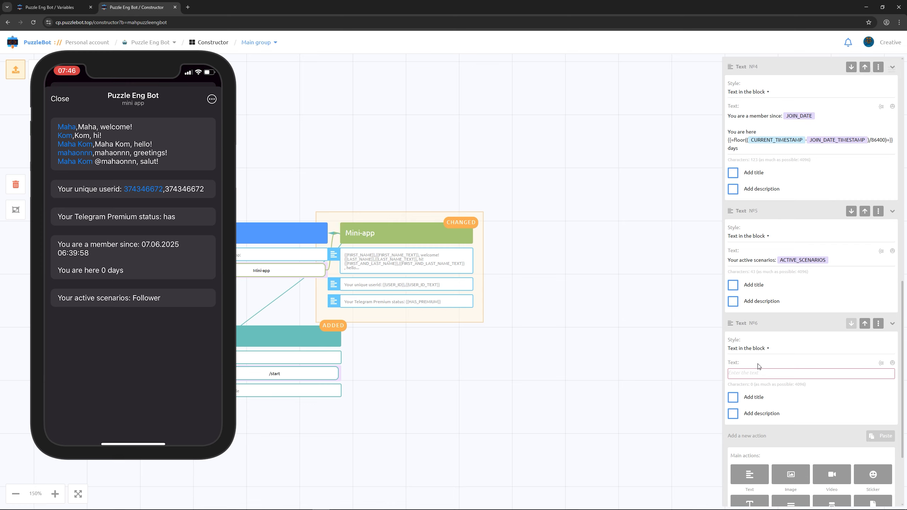
pyautogui.click(882, 363)
pyautogui.write('categ')
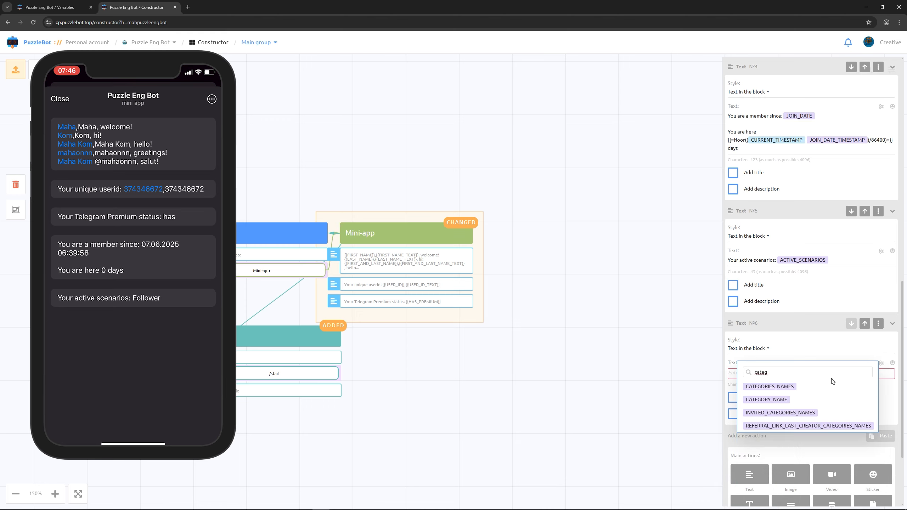
pyautogui.click(779, 399)
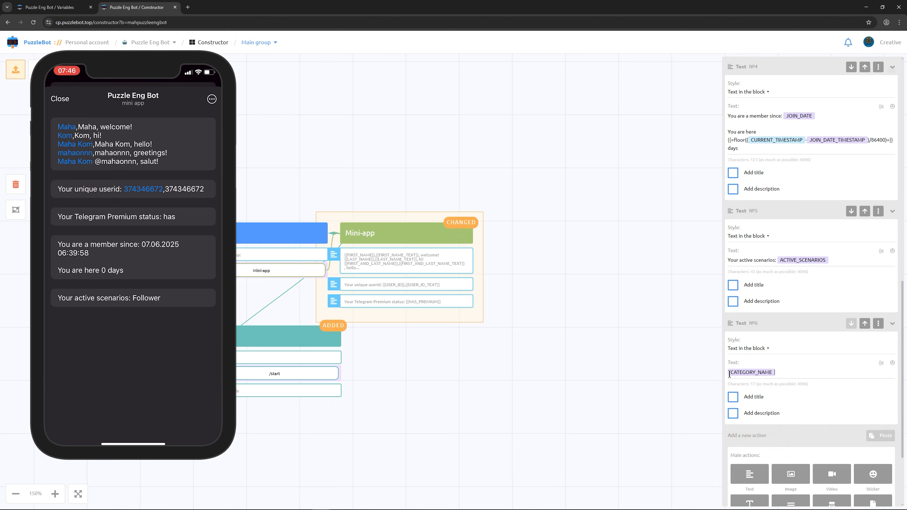
pyautogui.write('Your current category:')
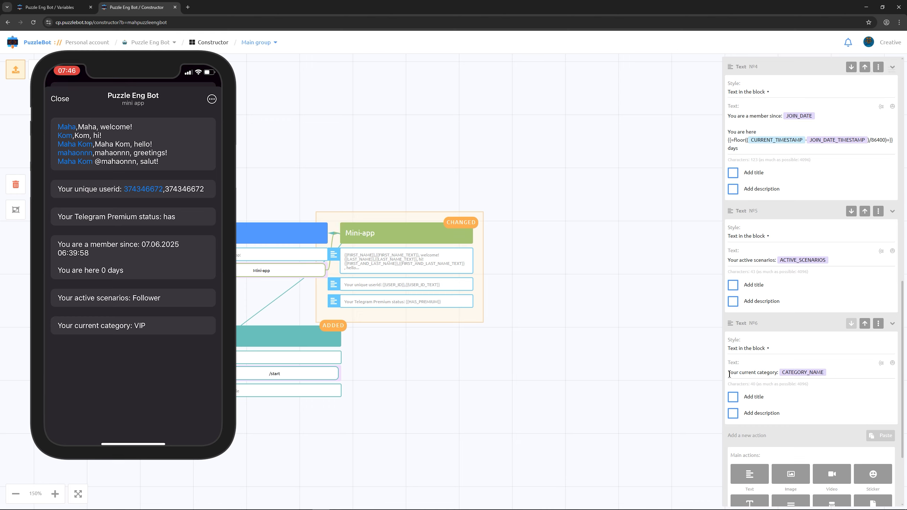
# Step: Add a second line to the sixth Text action reading "Your current categories:" followed by the CATEGORIES_NAMES variable
pyautogui.press('Return')
pyautogui.click(880, 363)
pyautogui.write('cat')
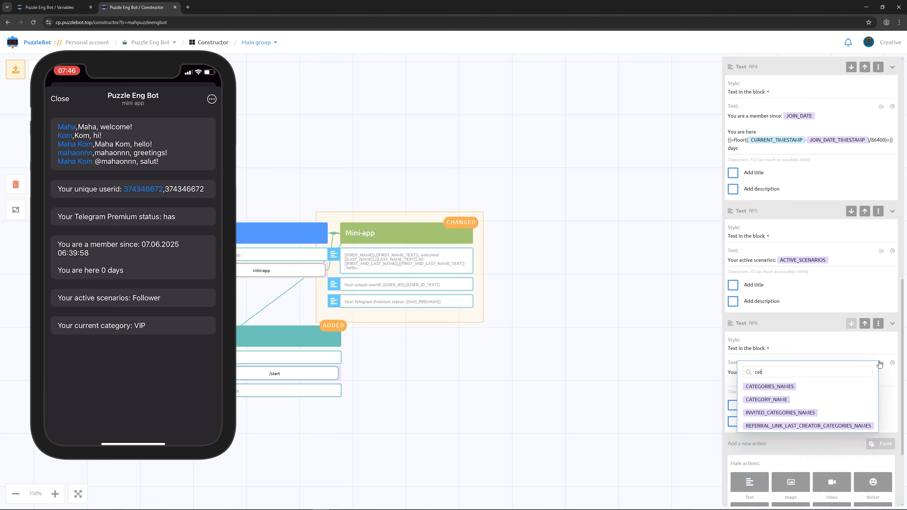
pyautogui.click(770, 387)
pyautogui.write('Your current categories: CATEGORIES_NAMES')
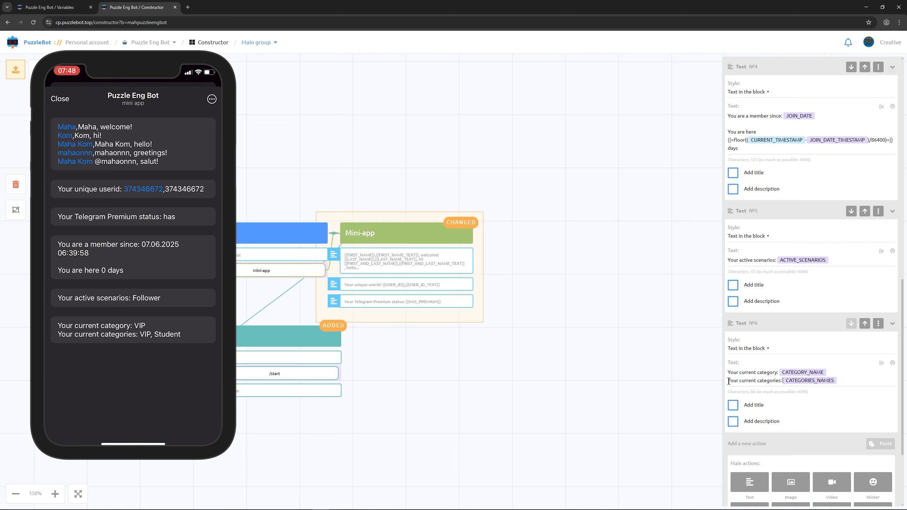
# Step: Add a seventh Text action containing the START_PAYLOAD variable
pyautogui.scroll(-3, 729, 382)
pyautogui.click(744, 368)
pyautogui.click(882, 363)
pyautogui.write('start')
pyautogui.click(784, 386)
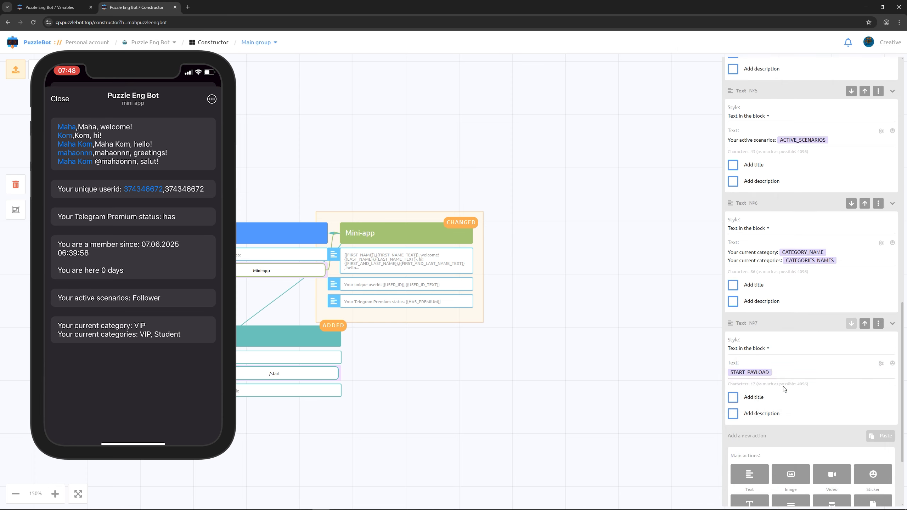
pyautogui.press('Return')
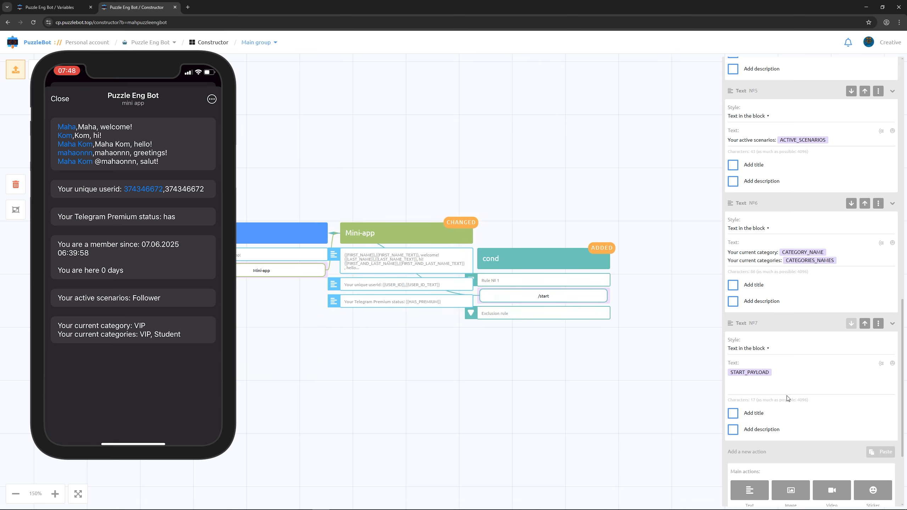
pyautogui.write('https://t.me/mahpuzzleengbot?start=pb2025')
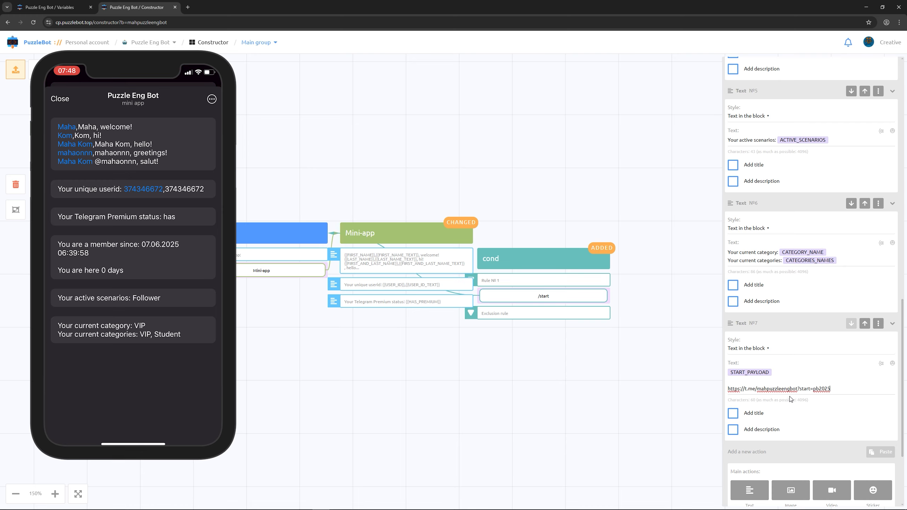
pyautogui.moveTo(831, 389); pyautogui.dragTo(813, 391)
pyautogui.click(802, 378)
pyautogui.click(789, 391)
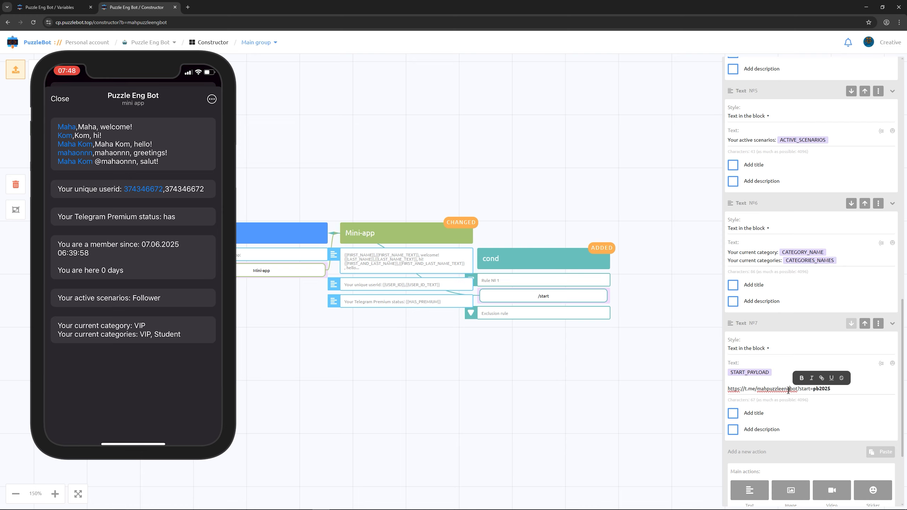
# Step: Insert the label "Active user's promo:" before the START_PAYLOAD variable in the seventh Text action
pyautogui.click(728, 374)
pyautogui.write('Active')
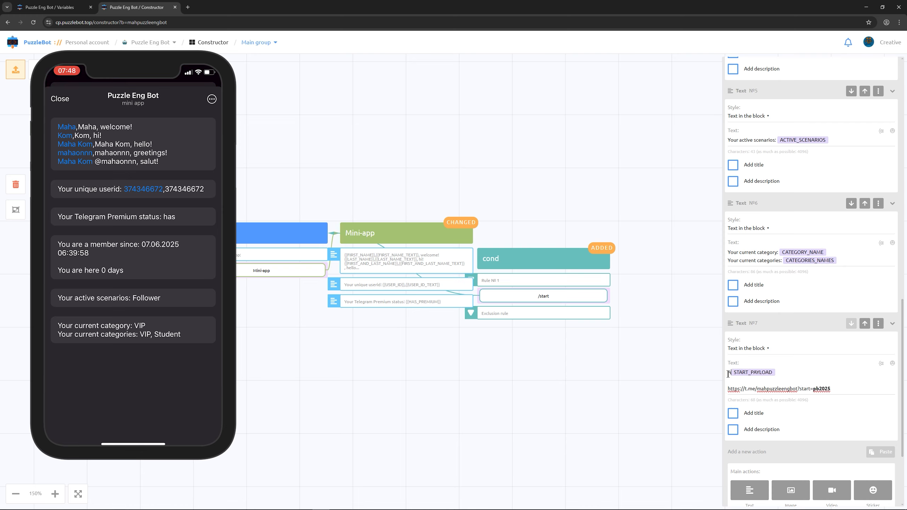
pyautogui.write(" user's promo:")
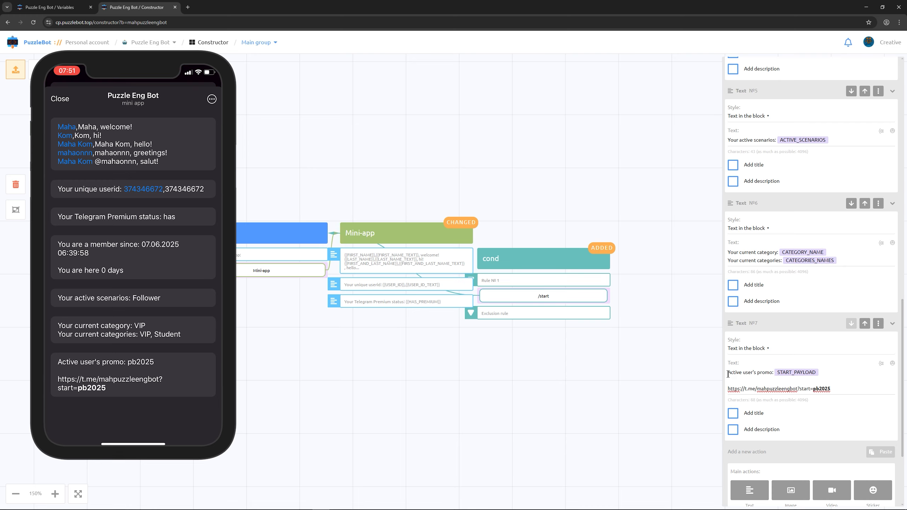
# Step: Add an HTML code action containing an img tag with USER_AVATAR_URL as source, width and height 100, and border-radius 50%
pyautogui.scroll(-4, 757, 373)
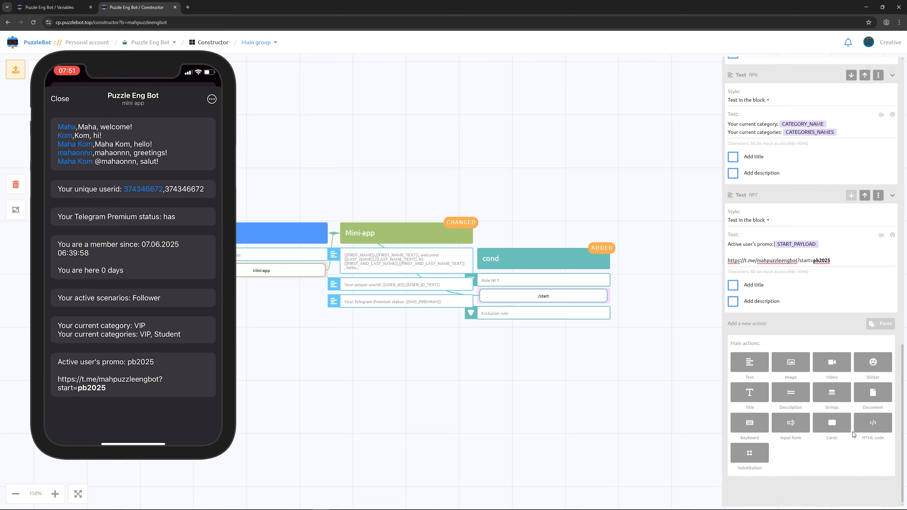
pyautogui.click(869, 423)
pyautogui.click(786, 352)
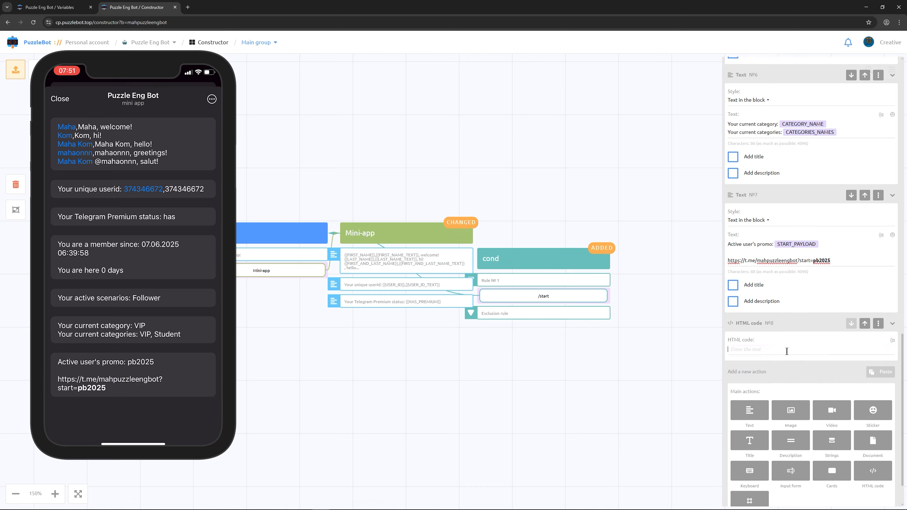
pyautogui.write('<br><br><img src="{{USER_AVATAR_URL}}" width="100" height="100" style="border-radius: 50%;">')
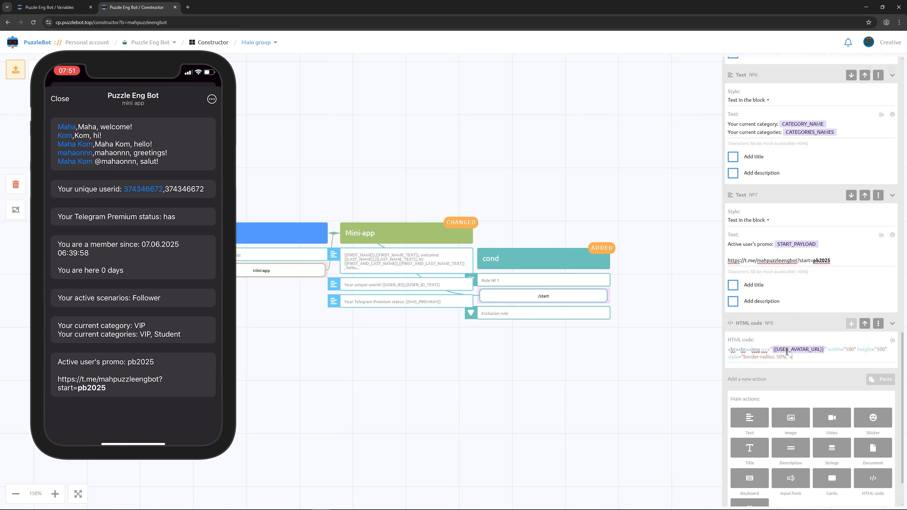